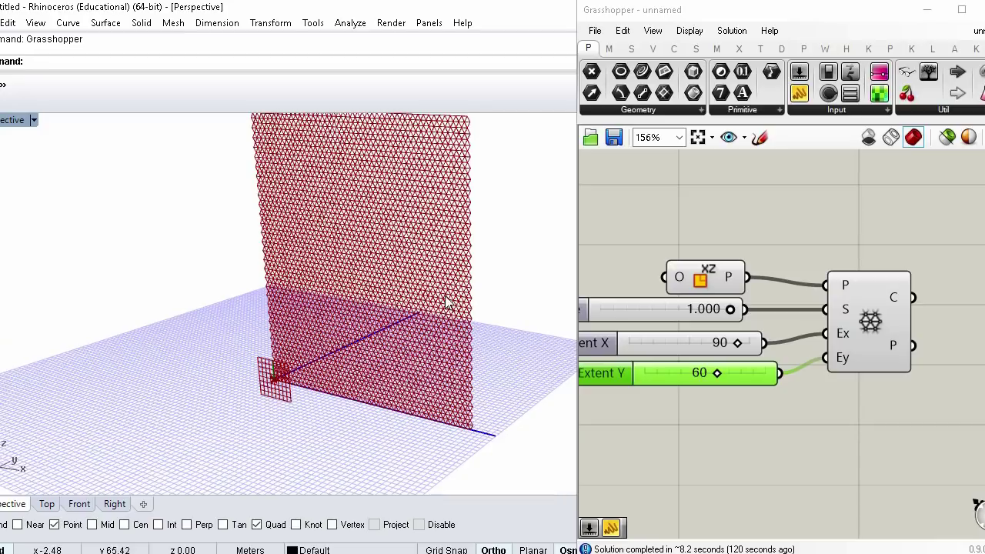
Step: Add a Deconstruct point component and feed it the grid's Points output
scroll(450, 309, up, 5)
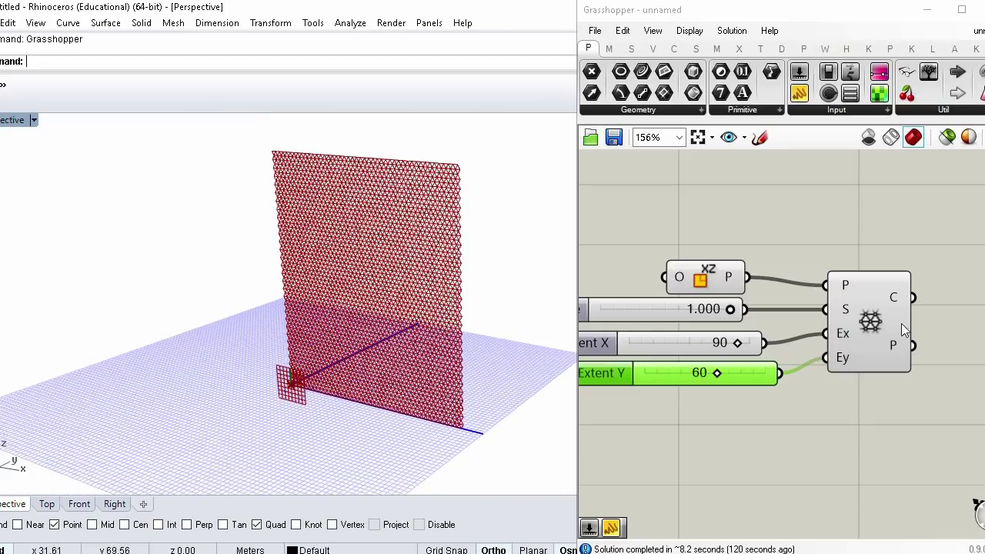
right_drag(915, 353, 775, 276)
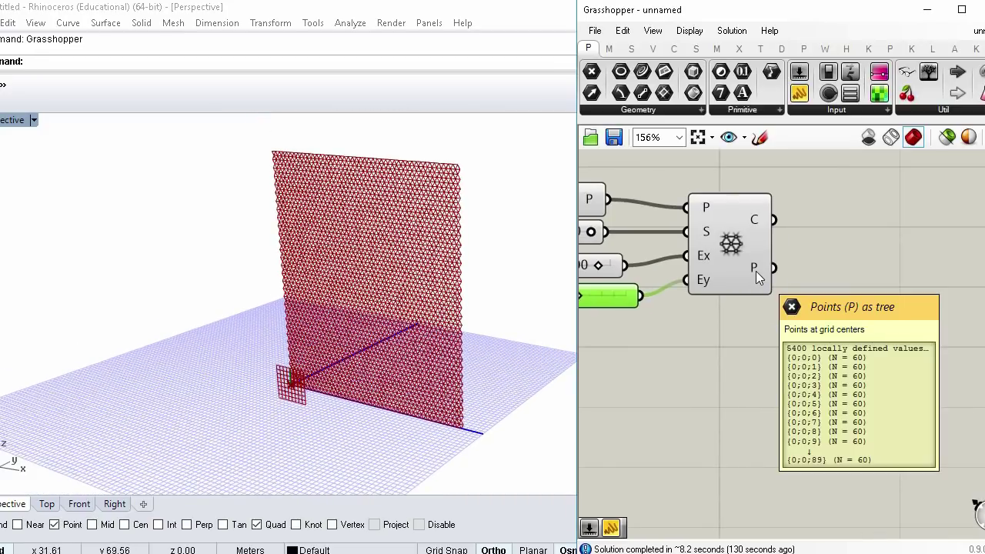
double_click(814, 303)
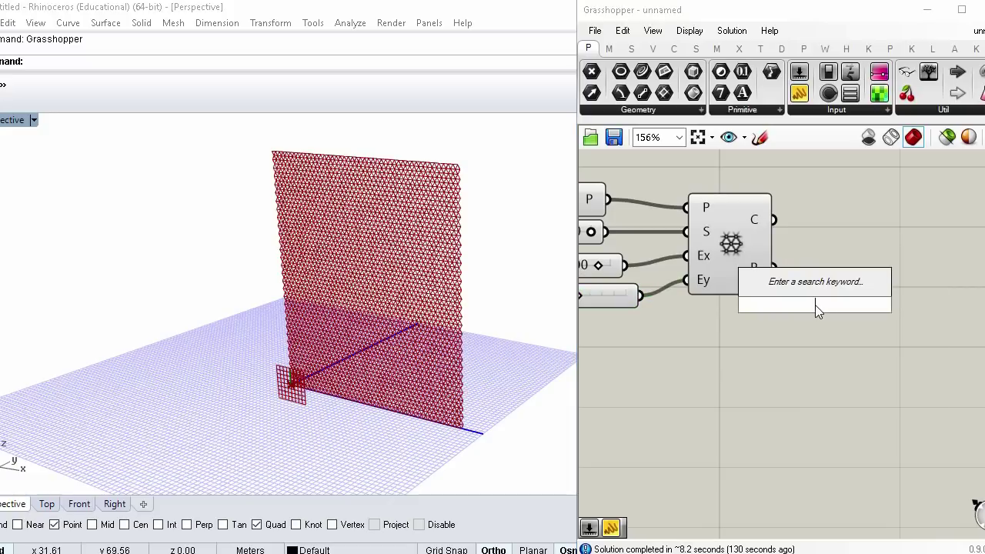
text(dec)
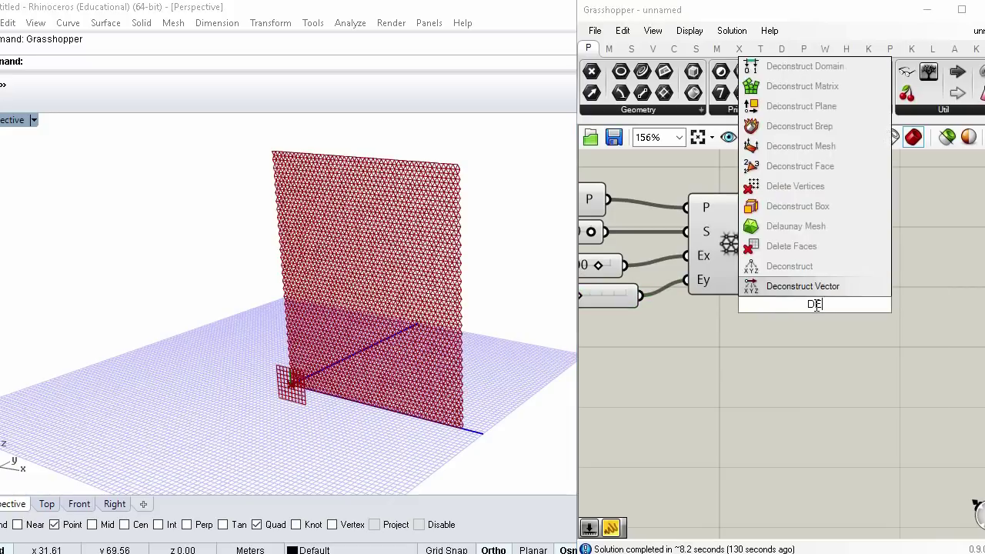
key(Return)
drag(774, 276, 820, 417)
right_drag(930, 400, 878, 372)
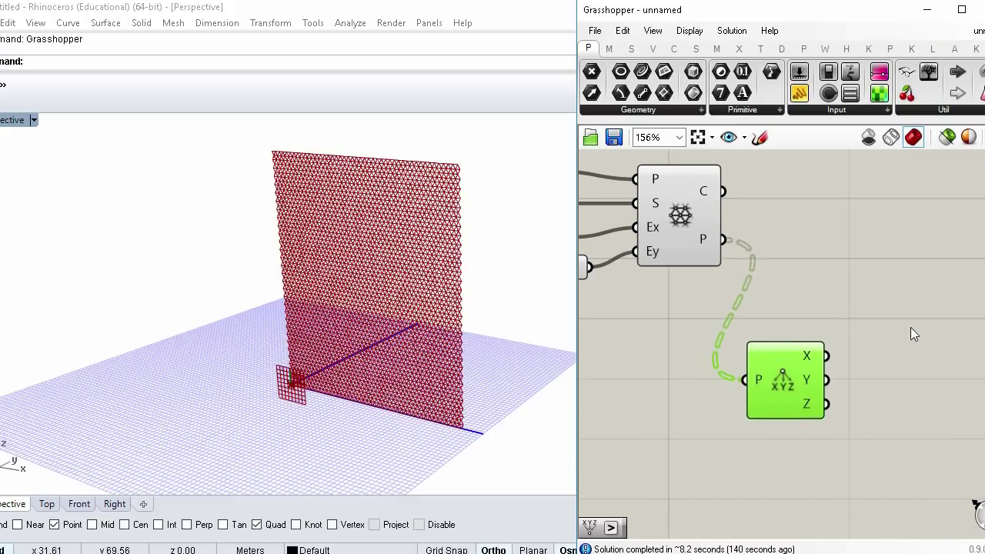
Step: Add two Remap Numbers components and wire the deconstructed X and Z coordinates to their value inputs
double_click(909, 316)
text(rem)
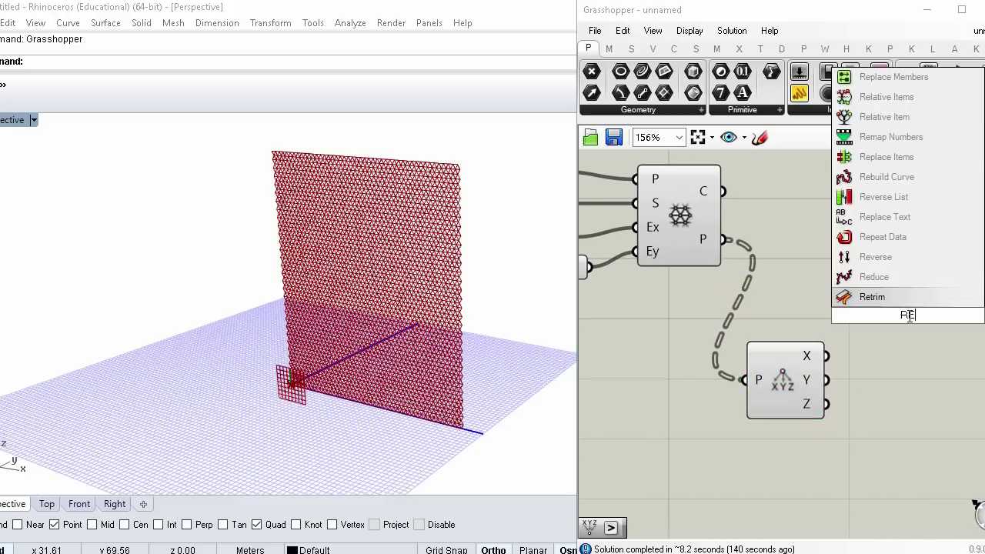
key(Return)
key(ctrl+c)
key(ctrl+v)
drag(923, 333, 930, 454)
drag(825, 406, 900, 425)
drag(827, 355, 885, 300)
drag(912, 338, 941, 344)
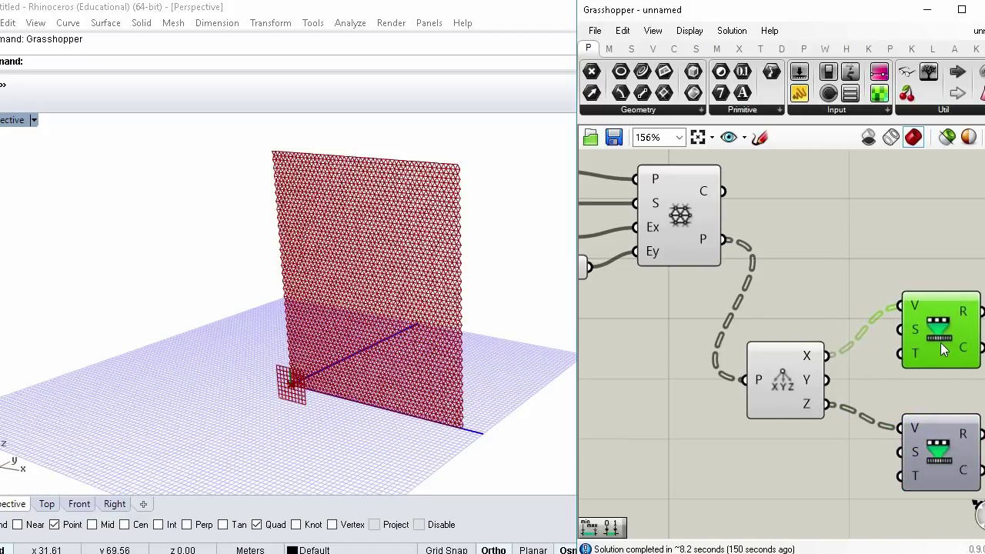
Step: Add a Bounds component below the deconstructed point and flatten its N input
double_click(741, 462)
text(BOU)
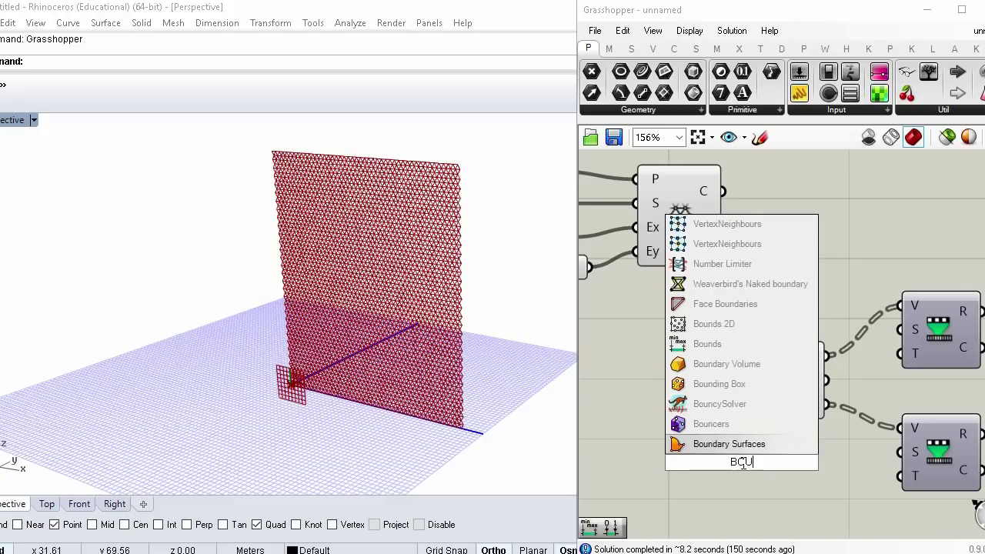
text(NDS)
key(Return)
right_click(718, 458)
click(760, 332)
drag(749, 459, 778, 459)
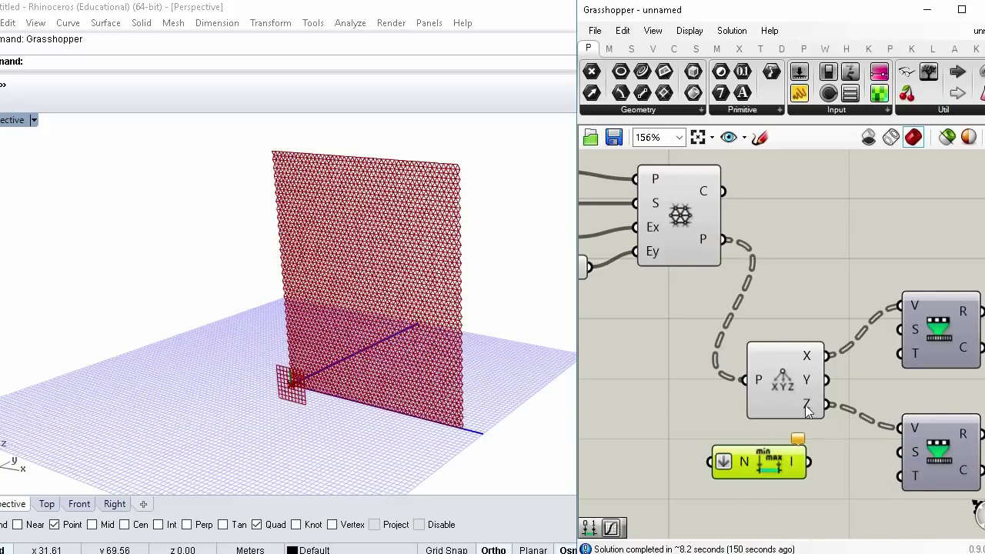
Step: Wire X through the flattened Bounds into the first Remap Numbers source domain, and duplicate Bounds to do the same for Z
drag(825, 356, 816, 286)
drag(936, 344, 954, 346)
right_drag(906, 351, 761, 340)
drag(754, 319, 772, 320)
drag(824, 332, 865, 332)
drag(684, 296, 766, 359)
drag(789, 421, 835, 430)
drag(746, 358, 852, 444)
key(ctrl+c)
key(ctrl+v)
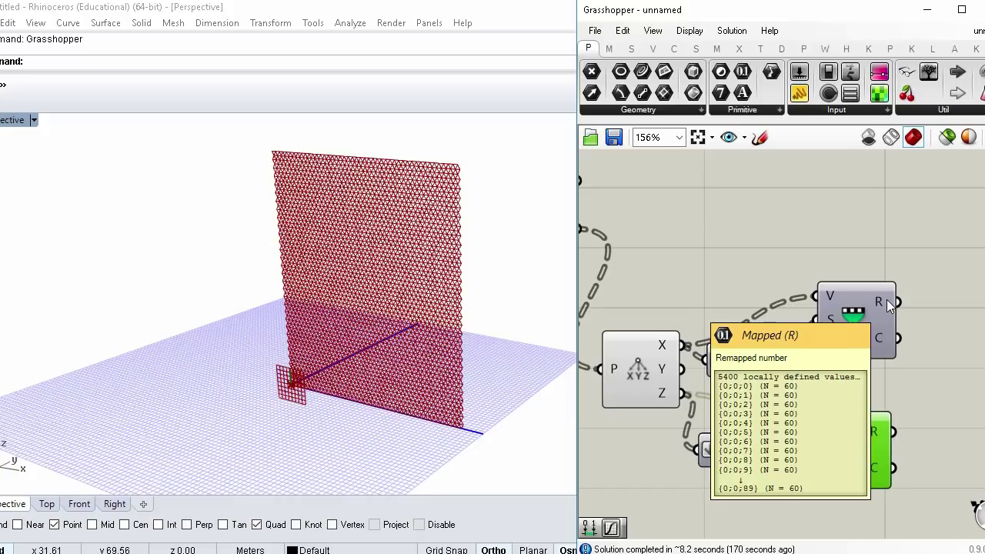
Step: Add a Construct Point component and feed its X and Y from the remapped X and Z values
right_drag(908, 308, 816, 264)
double_click(851, 298)
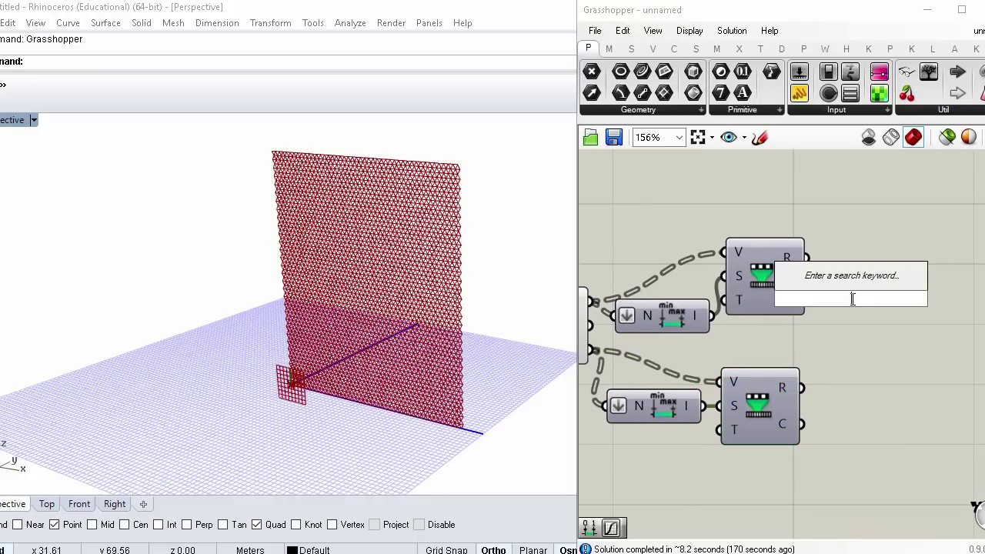
text(CONSTR)
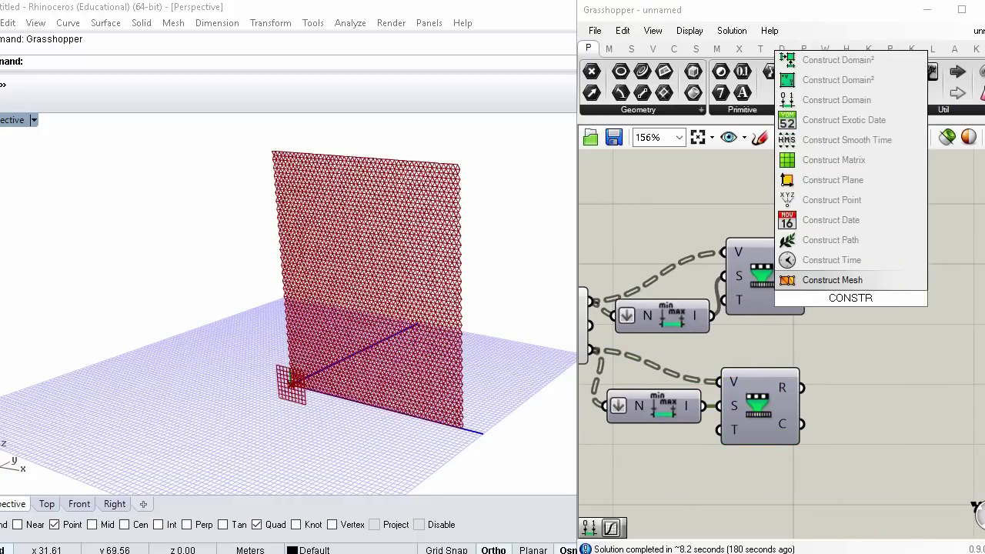
click(860, 200)
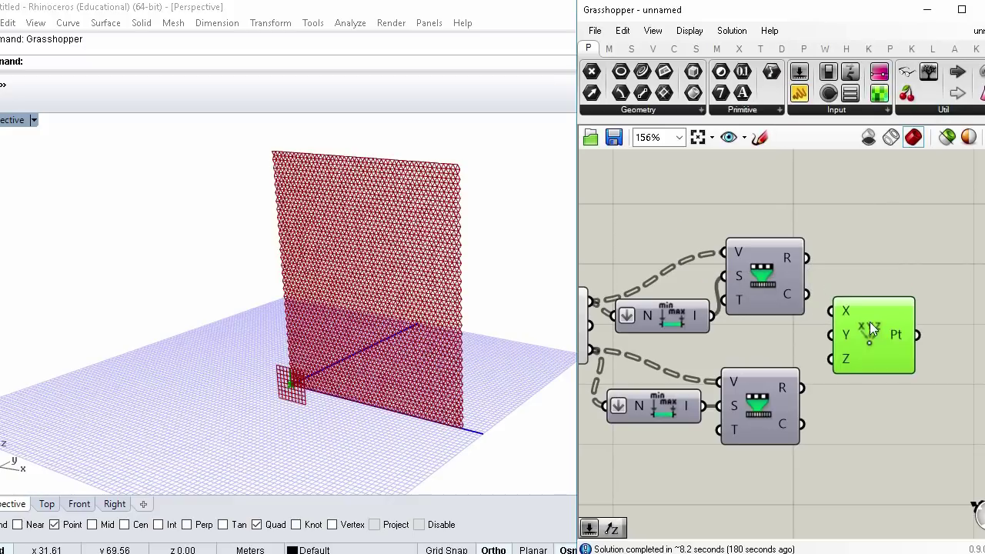
drag(806, 258, 844, 317)
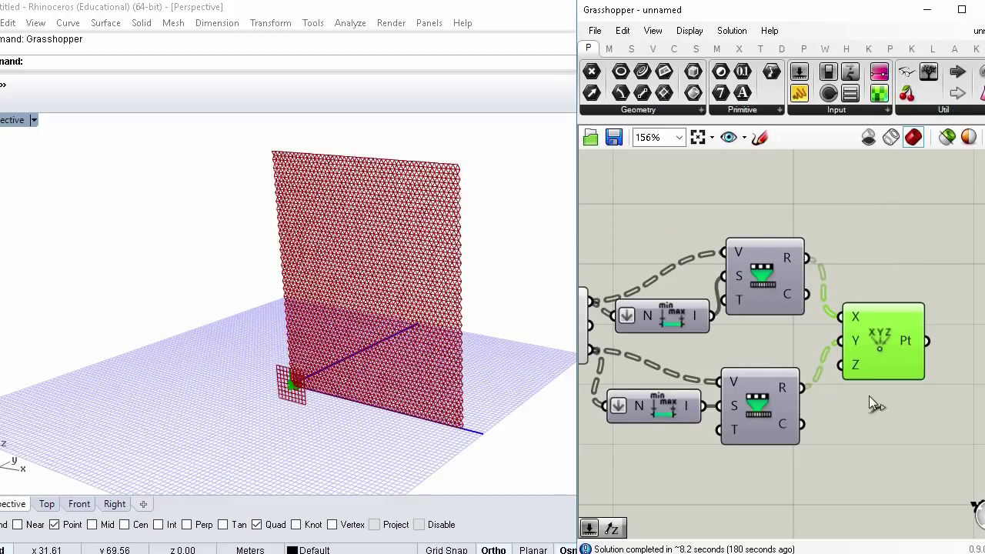
right_drag(833, 385, 730, 402)
drag(775, 361, 769, 373)
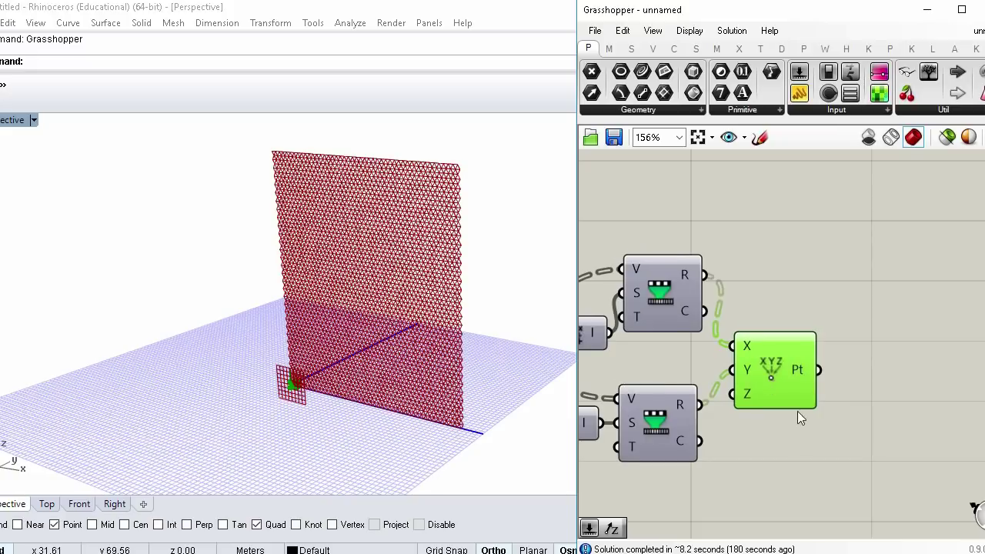
right_drag(797, 410, 736, 395)
click(734, 399)
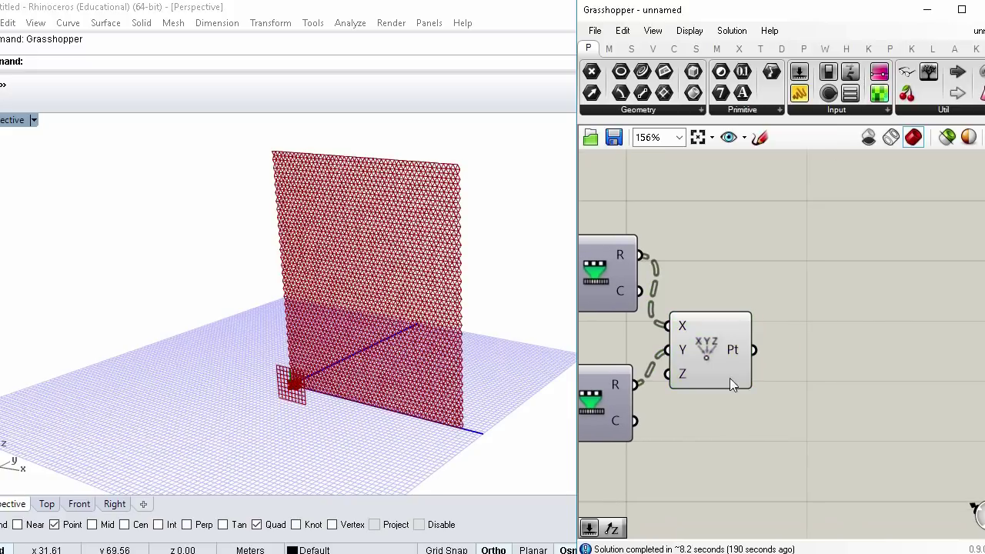
Step: Place a smaller Image Sampler beside Construct Point and load the image mj.jpg into it
double_click(749, 450)
text(IM)
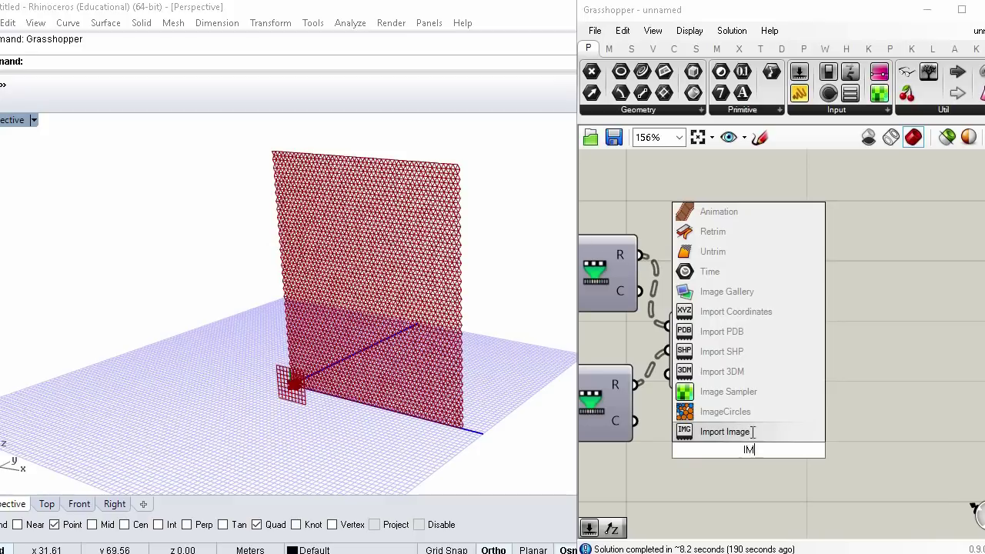
click(757, 394)
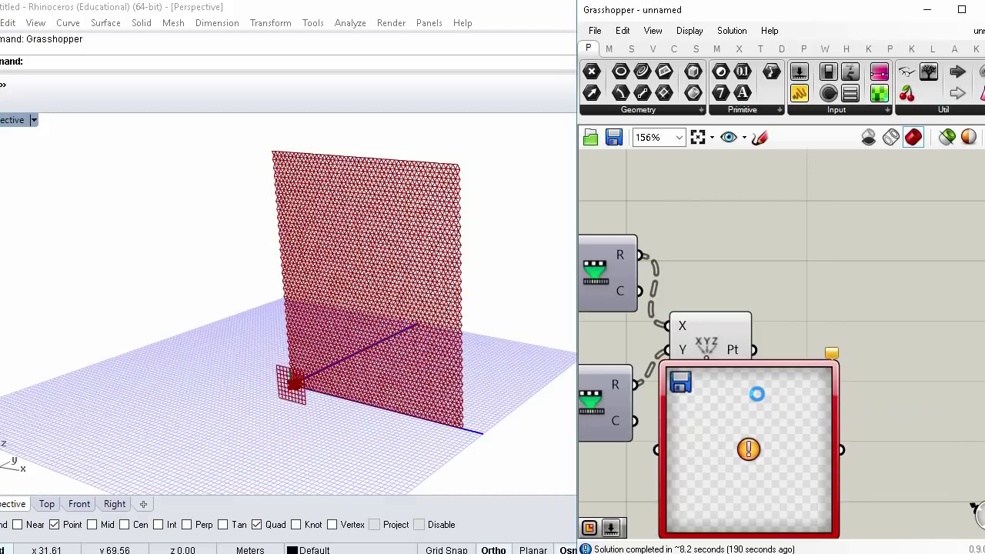
drag(831, 368, 848, 346)
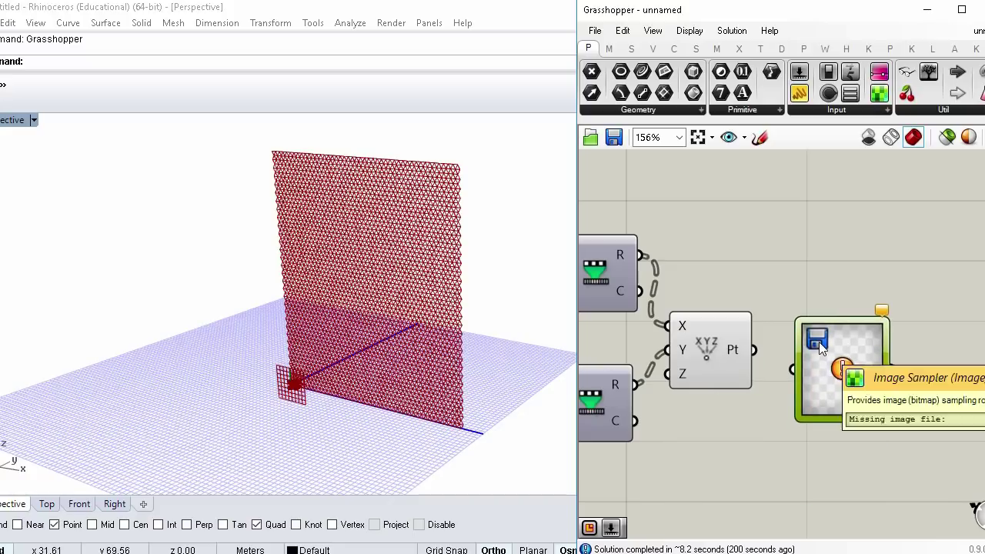
right_click(819, 341)
click(854, 279)
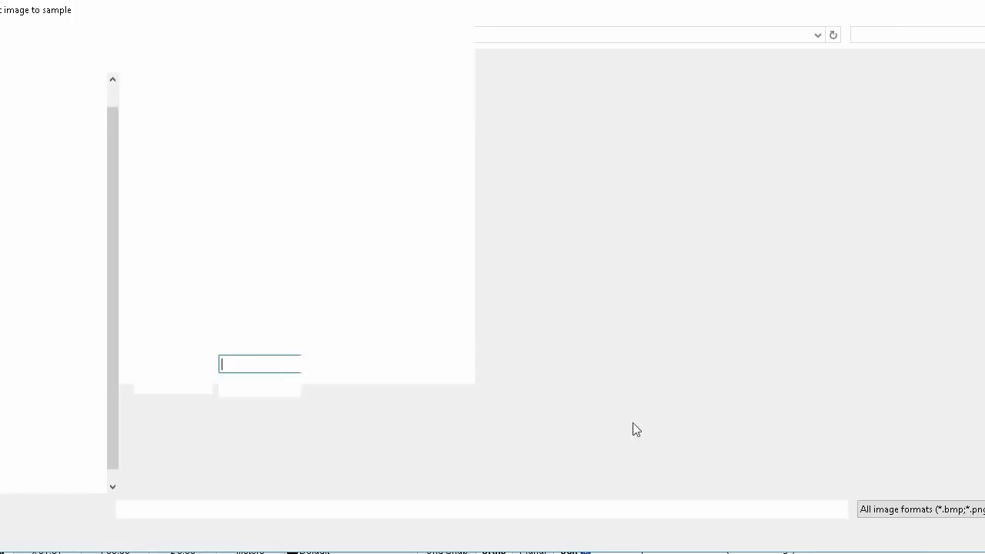
text(mj.jpg)
click(890, 532)
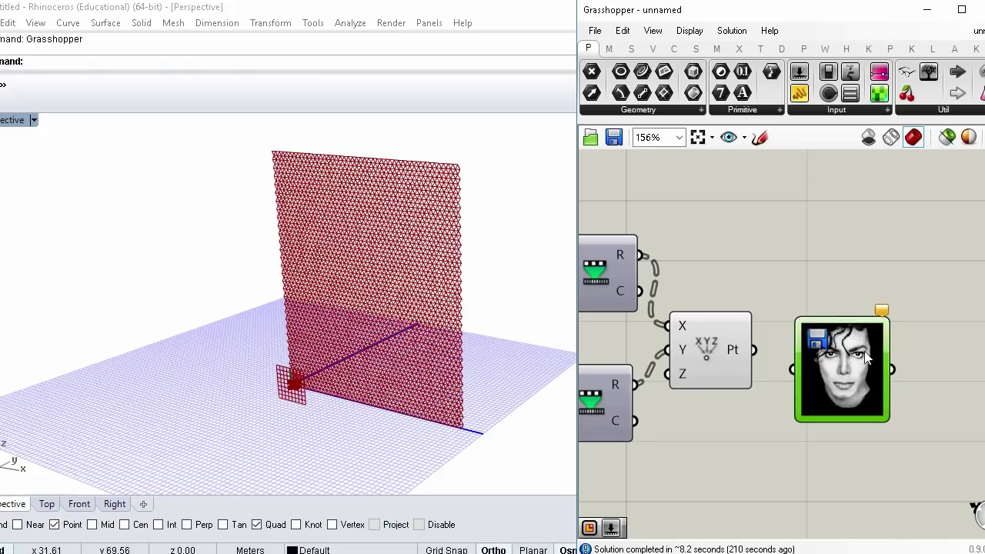
Step: Feed the constructed points into the Image Sampler and enable Interpolate in its settings
drag(867, 382, 831, 369)
right_drag(817, 366, 645, 372)
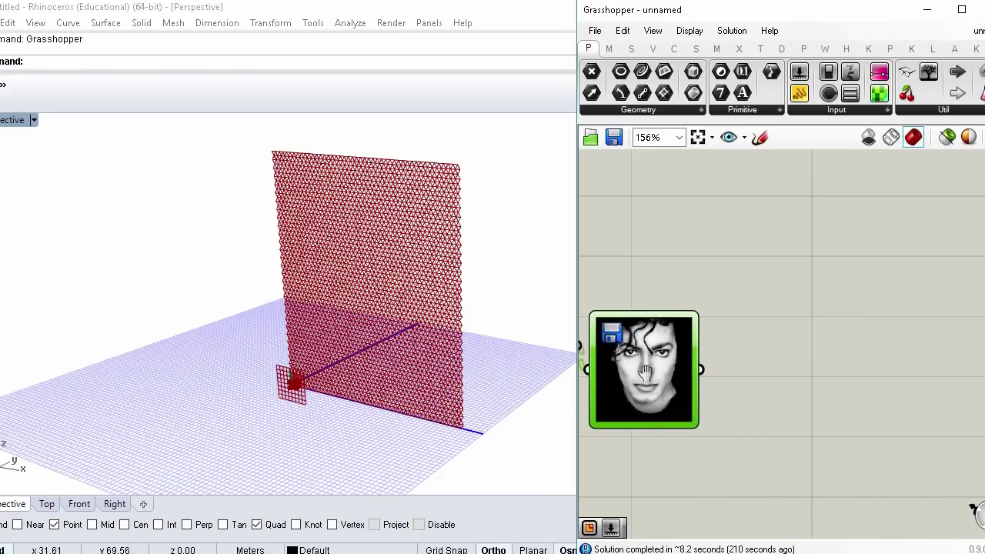
double_click(645, 352)
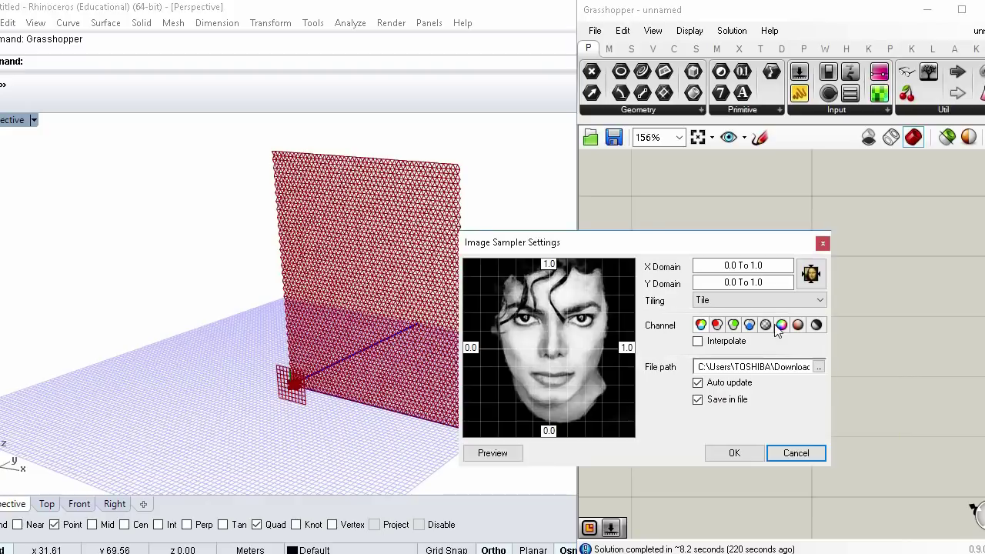
click(697, 341)
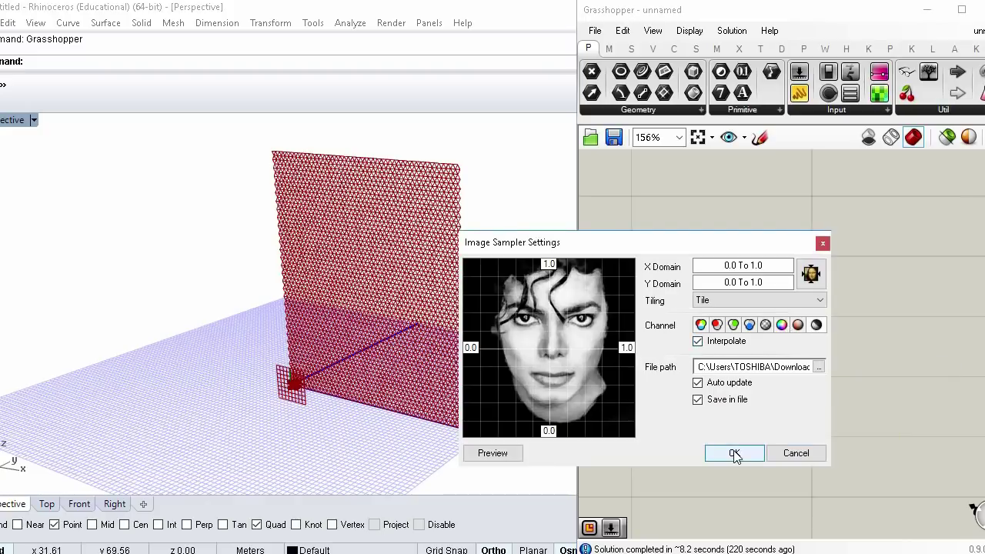
click(732, 452)
right_drag(667, 389, 724, 350)
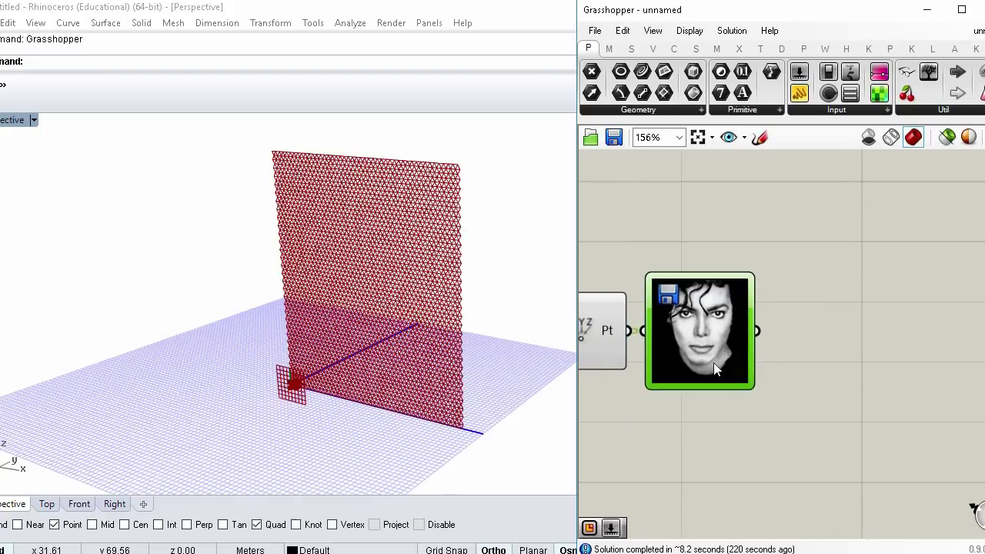
Step: Add a Subtraction component and wire the Image Sampler output to its B input
double_click(817, 330)
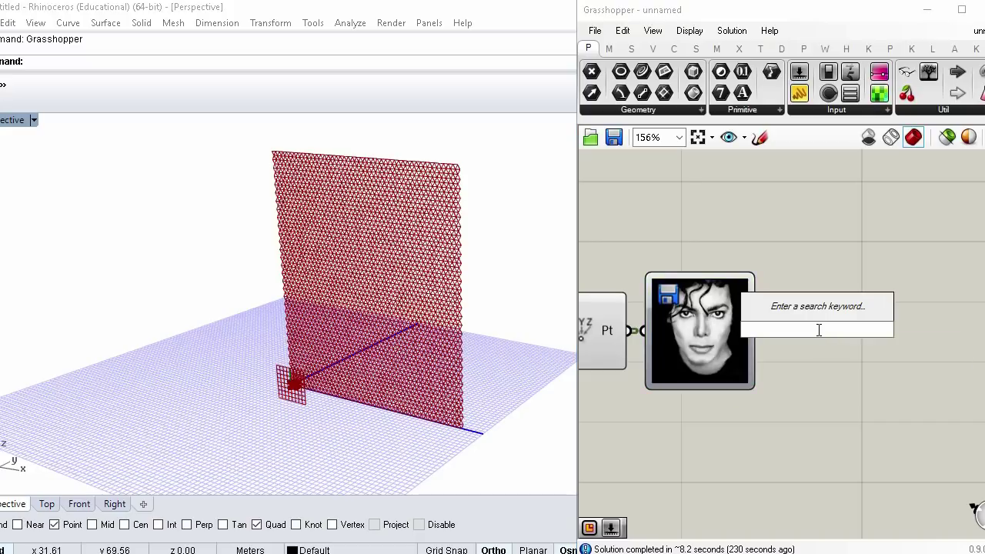
text(SUB)
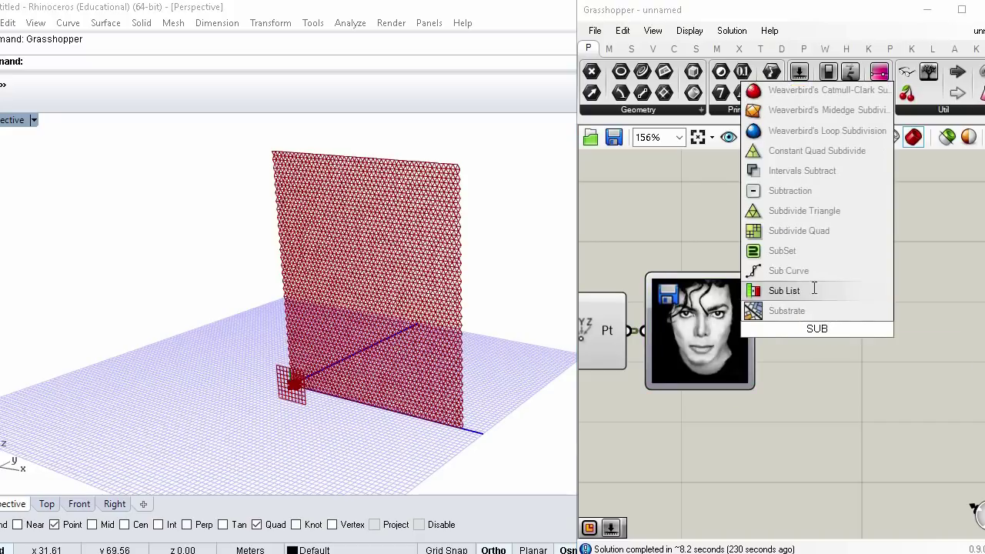
click(804, 191)
drag(793, 307, 793, 297)
Step: Create a compact panel holding 1 with Multiline Data switched off, and connect it to the subtraction's A input
double_click(724, 235)
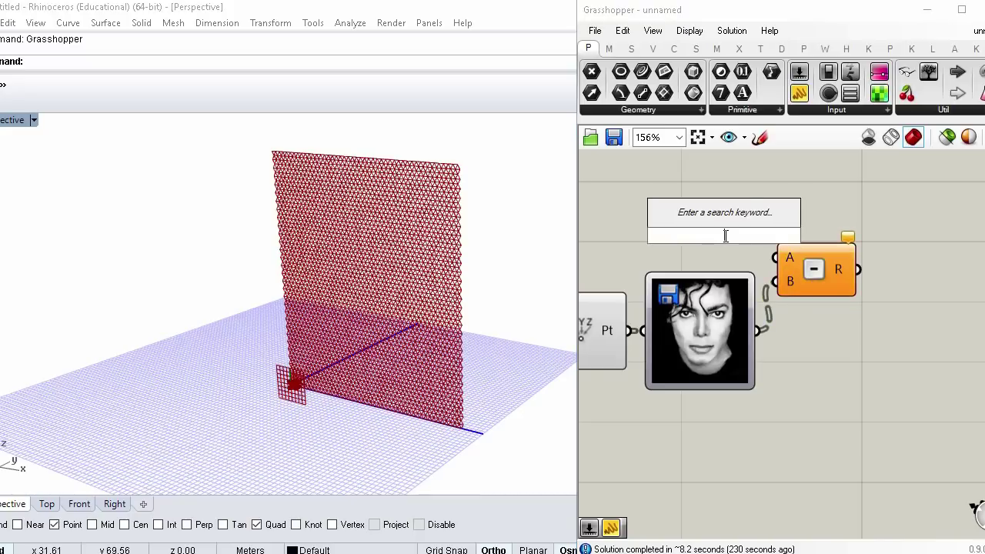
text("1)
key(Return)
right_click(725, 235)
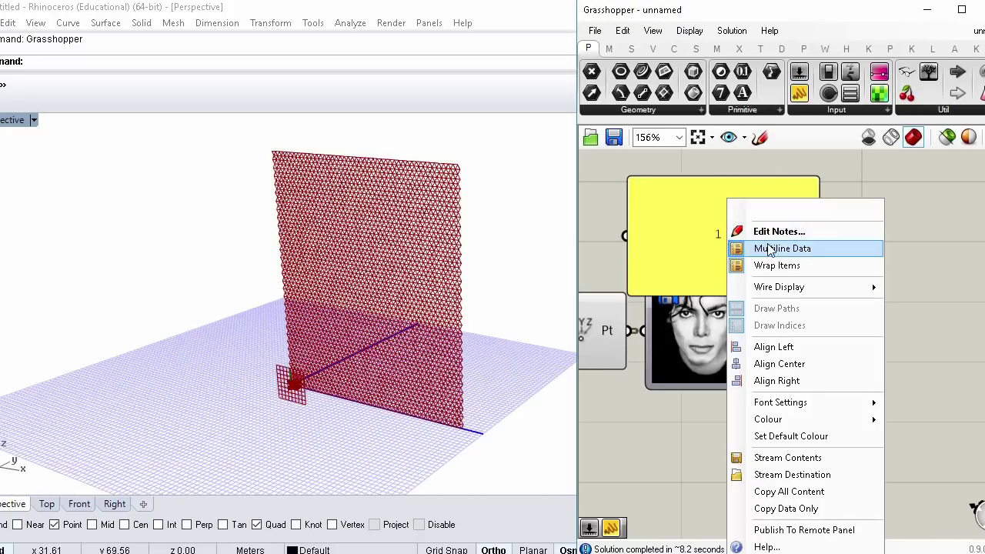
click(770, 248)
drag(814, 297, 699, 233)
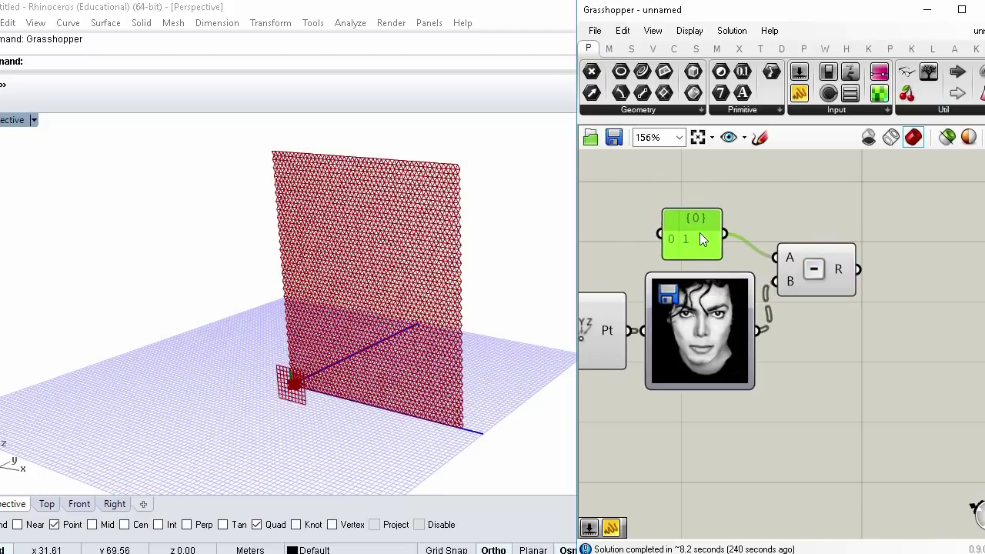
click(810, 327)
Step: Add a Graph Mapper and place it below the Subtraction component
right_drag(802, 397, 718, 389)
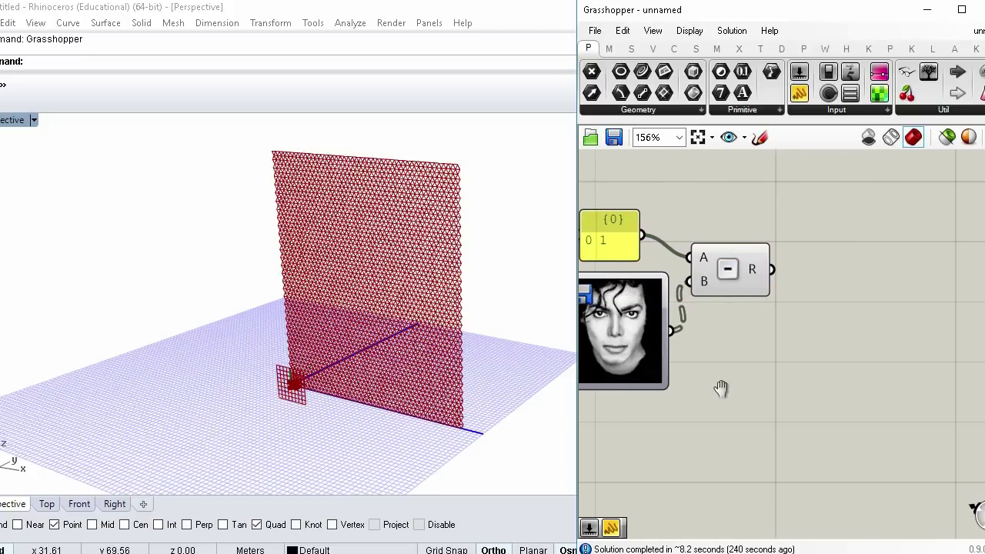
double_click(721, 365)
text(BEZ)
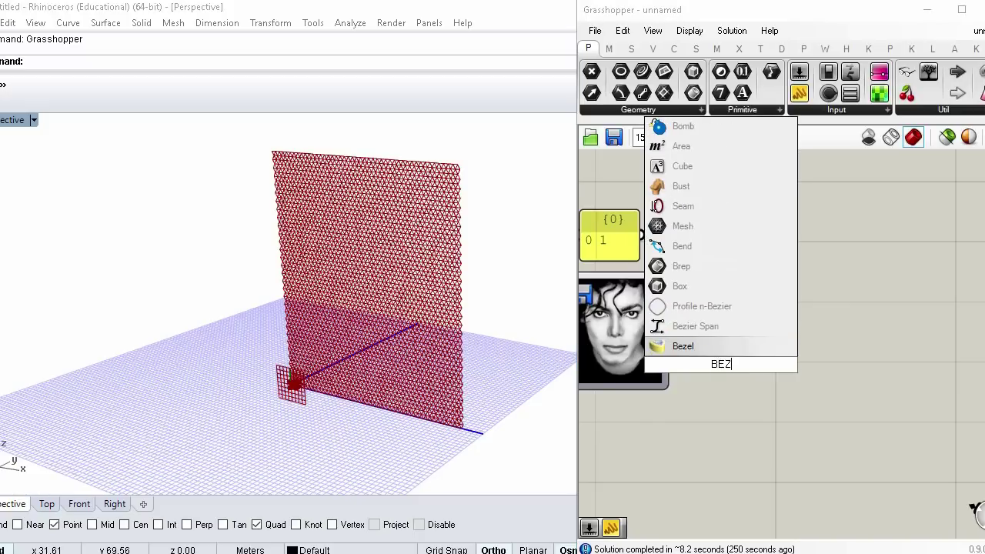
key(BackSpace)
key(BackSpace)
key(BackSpace)
text(GRA)
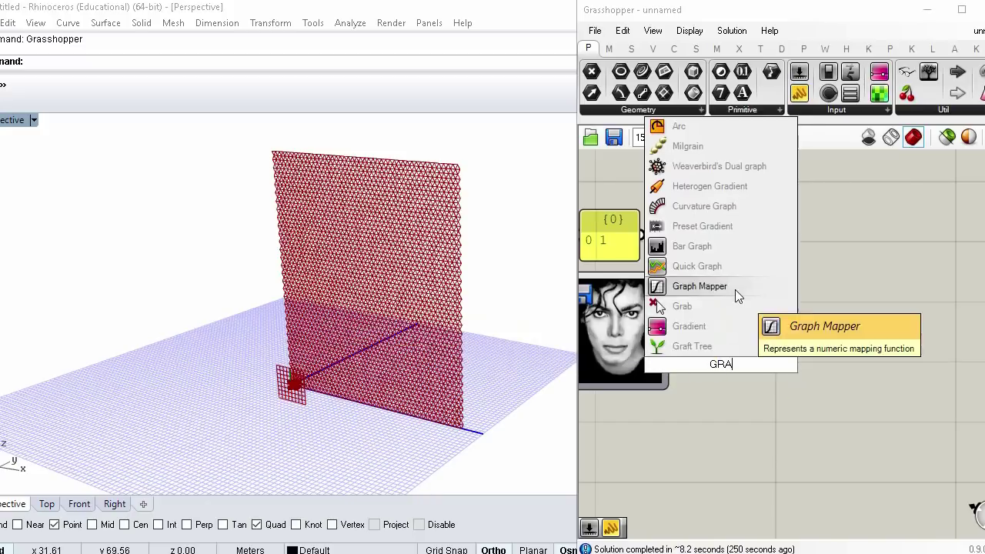
click(738, 297)
drag(806, 452, 789, 372)
Step: Set the Graph Mapper to a slightly adjusted Bezier curve and feed it the subtraction result
right_click(772, 361)
mouse_move(819, 521)
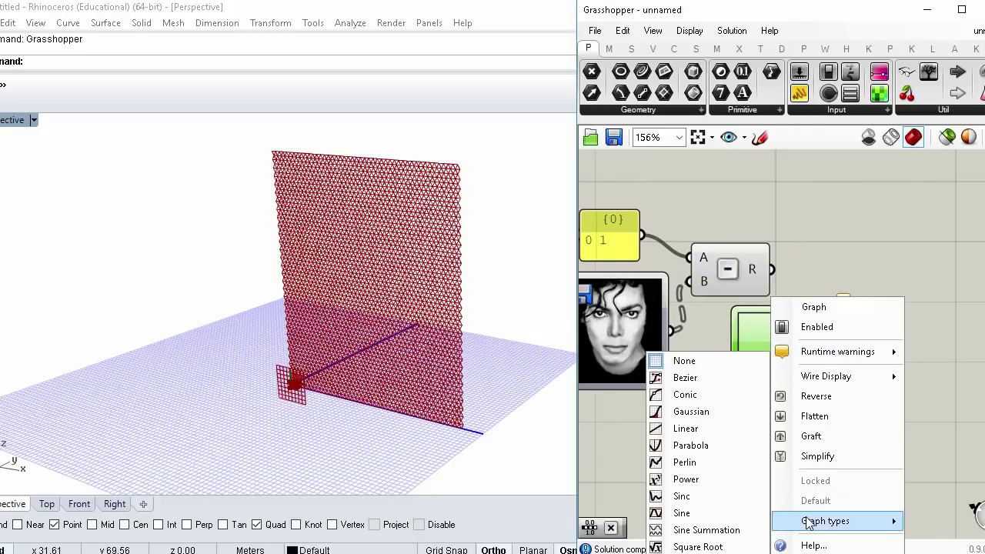
click(706, 394)
drag(763, 389, 763, 377)
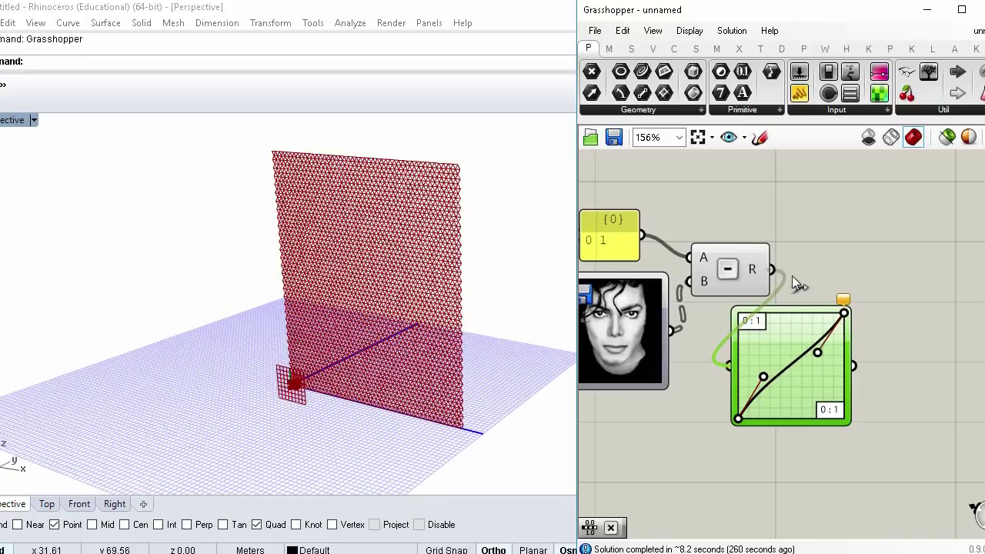
Step: Add a Scale component above the Graph Mapper and connect the Graph Mapper output to its F input
scroll(746, 335, down, 4)
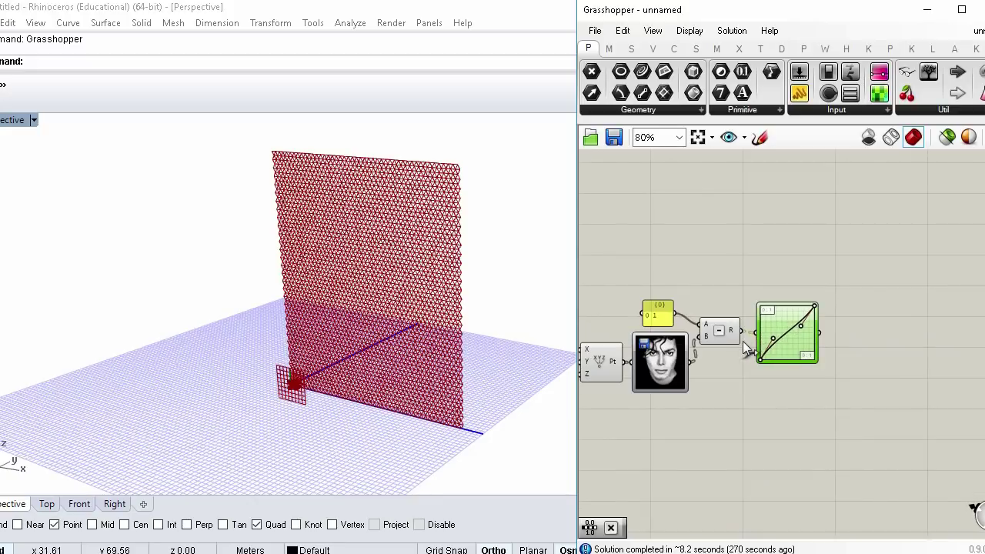
double_click(753, 268)
text(sc)
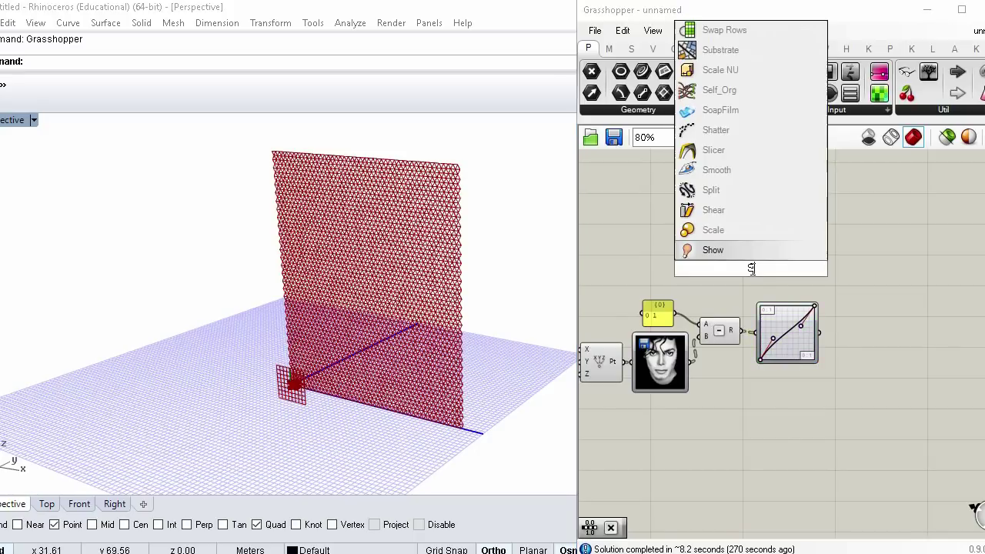
key(Return)
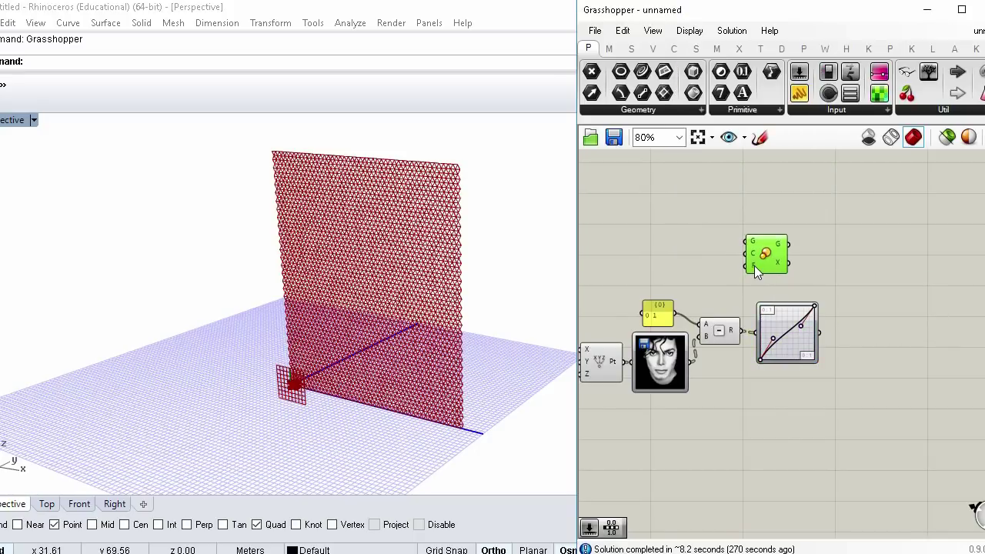
drag(818, 332, 747, 270)
right_drag(788, 263, 820, 254)
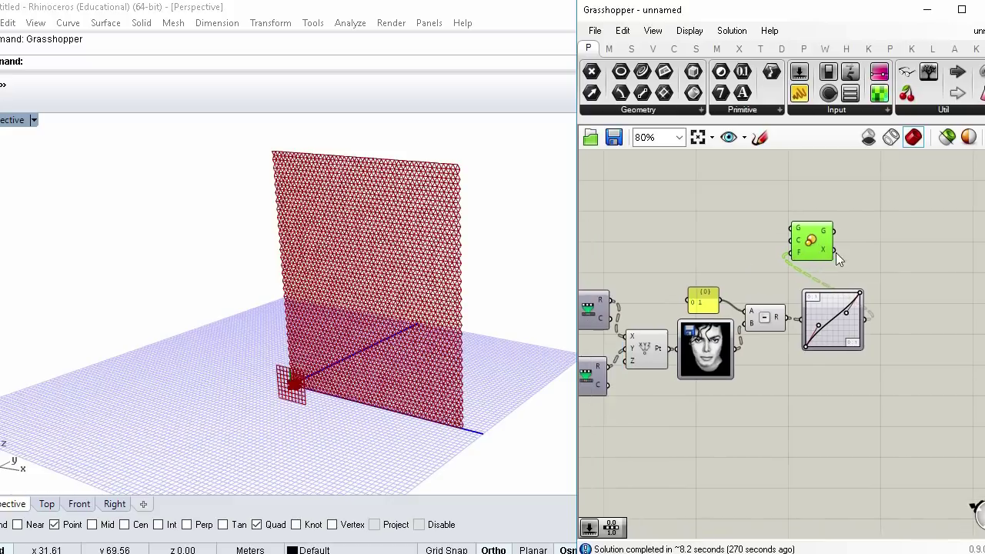
Step: Connect the grid component's C output to Scale's G input and its P output to Scale's C input
right_drag(711, 258, 787, 243)
right_drag(677, 262, 773, 256)
drag(605, 246, 606, 220)
click(663, 219)
right_drag(263, 384, 392, 348)
click(741, 265)
Step: Set the grid's Extent Y slider to 59
right_drag(624, 269, 773, 271)
scroll(654, 262, up, 2)
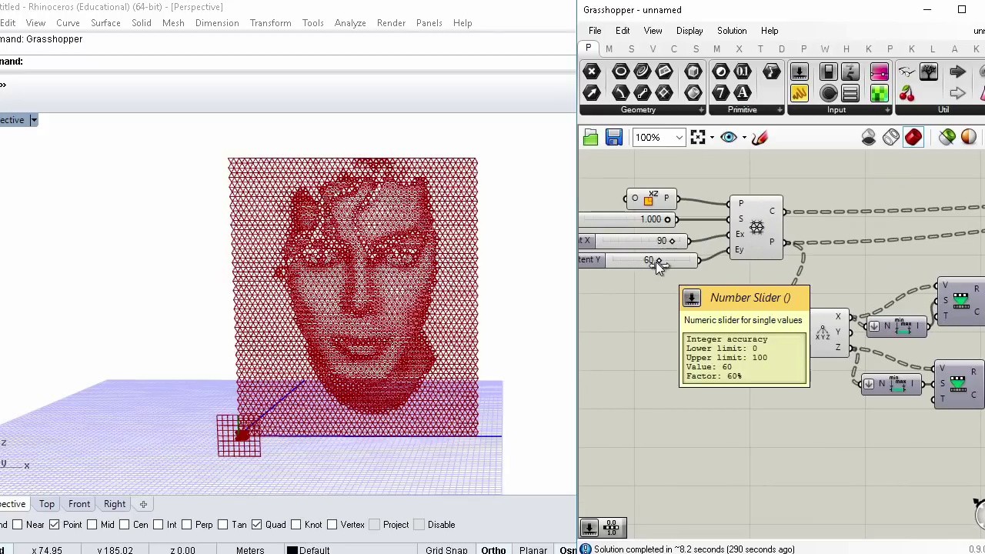
drag(653, 262, 652, 262)
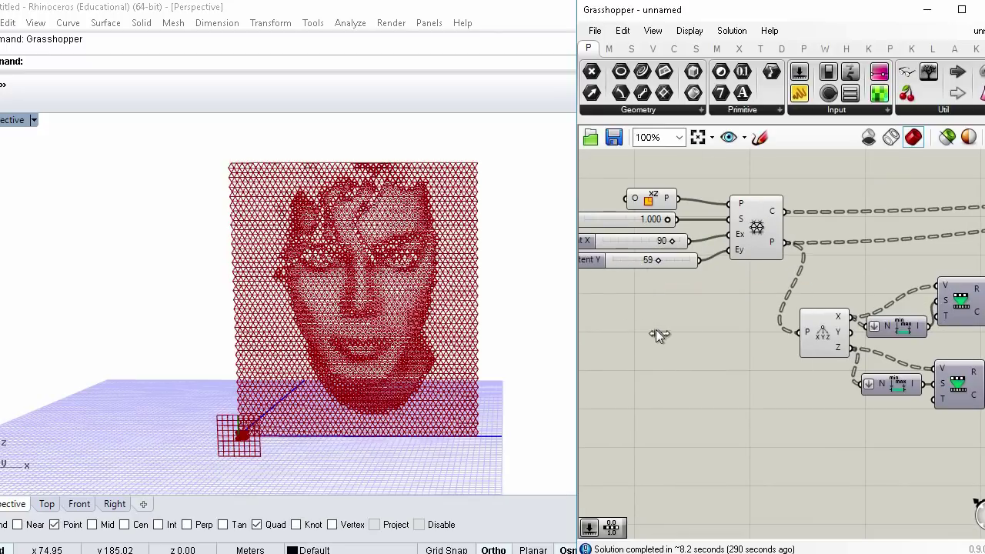
right_drag(462, 310, 393, 338)
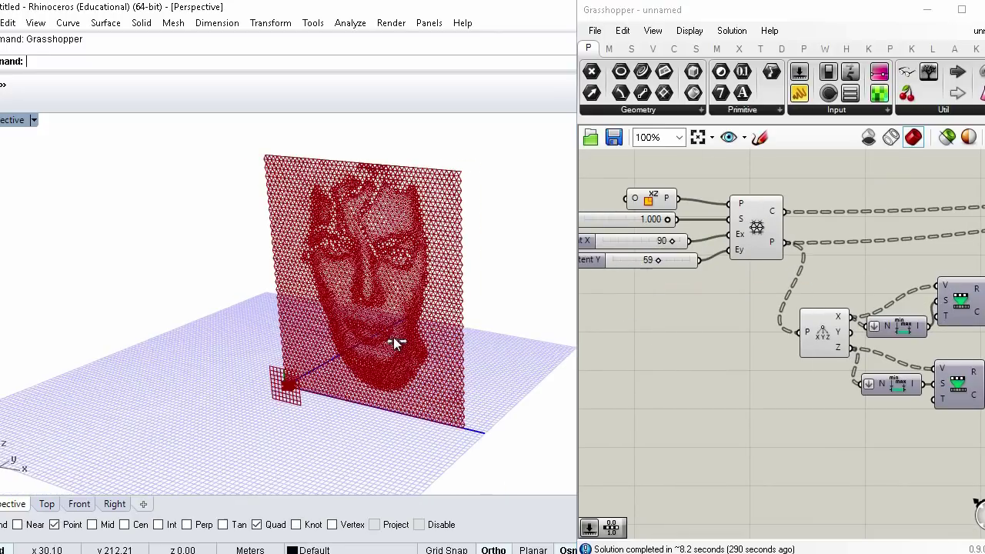
Step: Turn off the preview of the original grid component so only the scaled cells are displayed
click(758, 230)
middle_click(758, 230)
right_drag(424, 341, 404, 318)
scroll(404, 318, up, 4)
scroll(701, 313, down, 5)
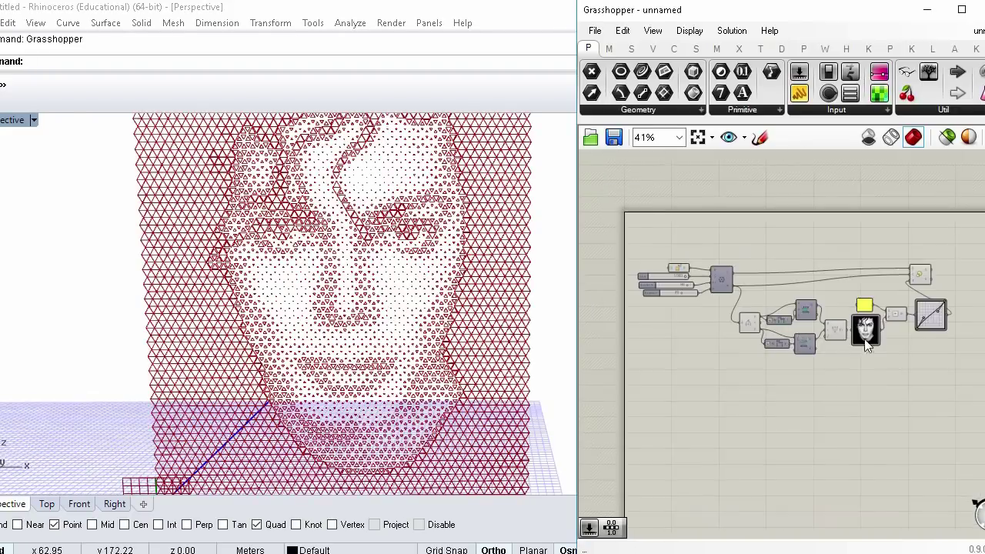
Step: Reshape the Graph Mapper's Bezier curve by raising its lower handle and lowering its upper handle
scroll(844, 323, up, 8)
drag(750, 331, 758, 306)
mouse_move(818, 303)
mouse_down()
mouse_move(811, 333)
mouse_move(814, 323)
mouse_up()
drag(757, 306, 811, 285)
scroll(911, 351, down, 5)
click(847, 314)
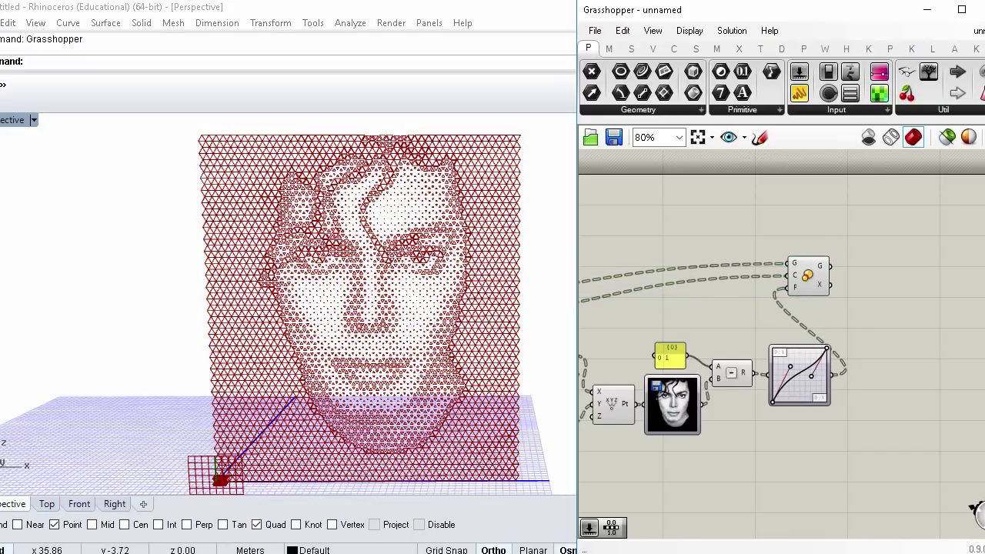
Step: Add a Move component beside Scale and connect Scale's geometry output to its G input
click(810, 279)
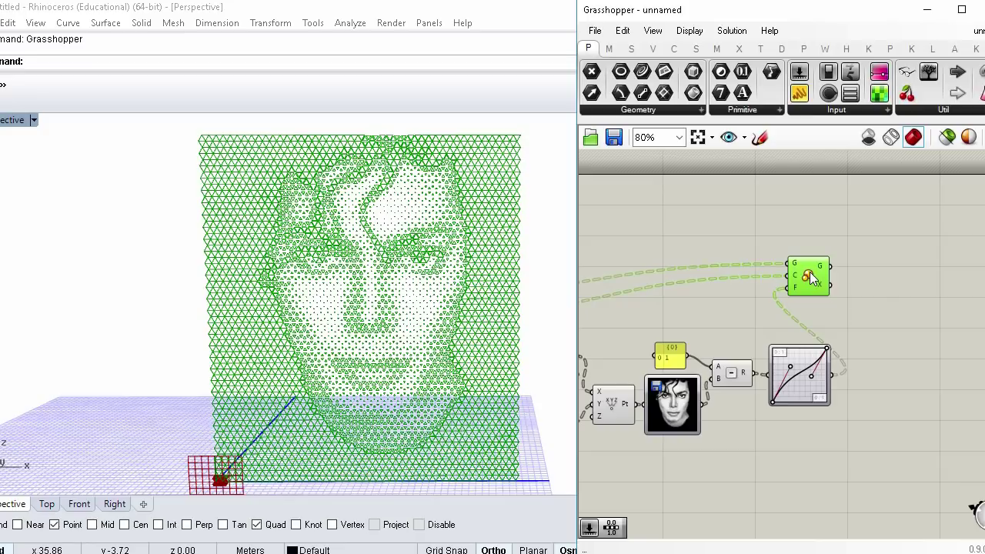
click(874, 296)
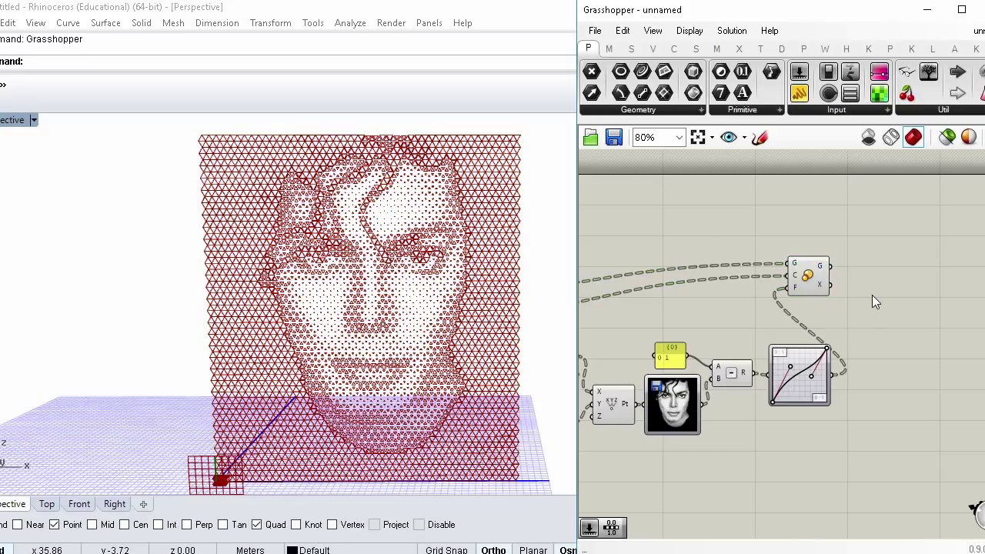
double_click(872, 295)
text(MOVE)
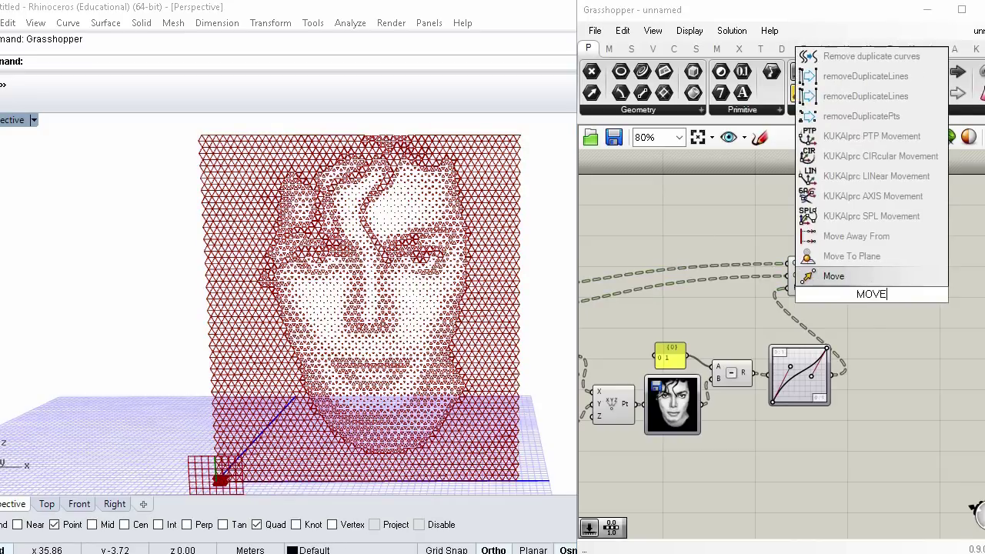
key(Return)
drag(830, 269, 894, 285)
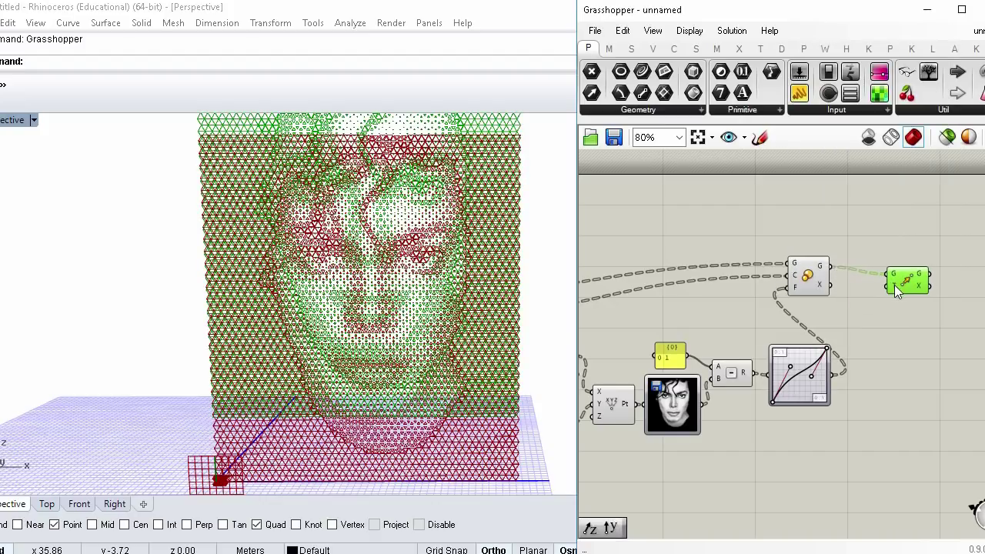
Step: Add a Unit Y vector below the Move component and connect it to Move's T input
click(884, 356)
double_click(884, 357)
text(y)
key(Return)
drag(899, 355, 899, 353)
Step: Multiply the Graph Mapper output by a slider set to 5 and feed the result to Unit Y's F input
double_click(850, 413)
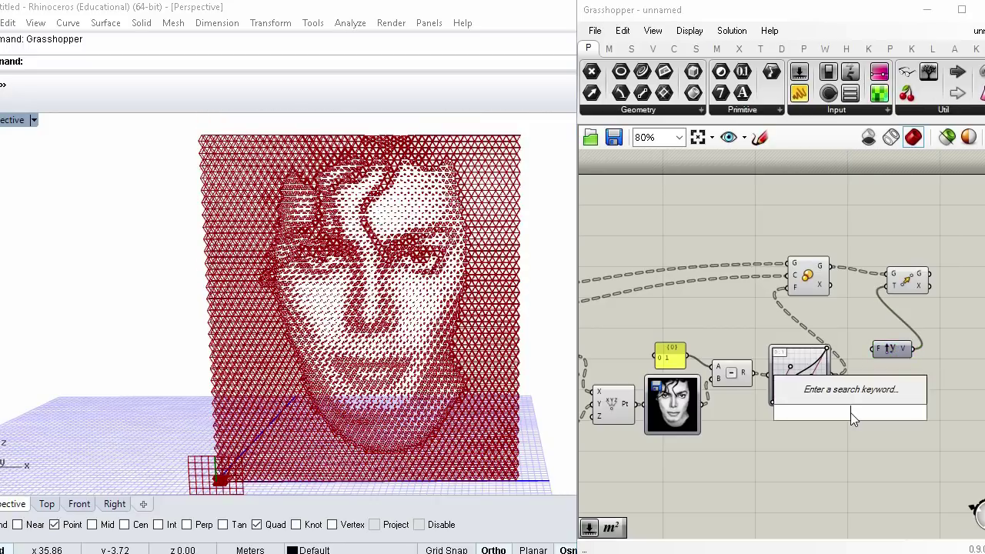
text(mul)
key(Return)
click(861, 413)
double_click(801, 436)
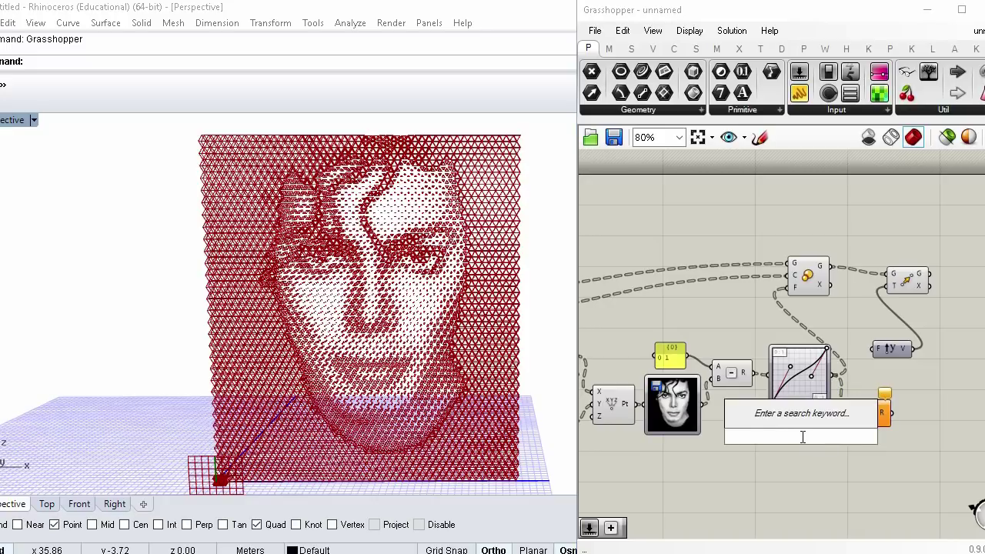
text(5)
key(Return)
drag(891, 413, 875, 350)
Step: Turn off the preview of the Scale component
right_drag(462, 308, 434, 306)
click(817, 285)
middle_click(832, 265)
click(879, 216)
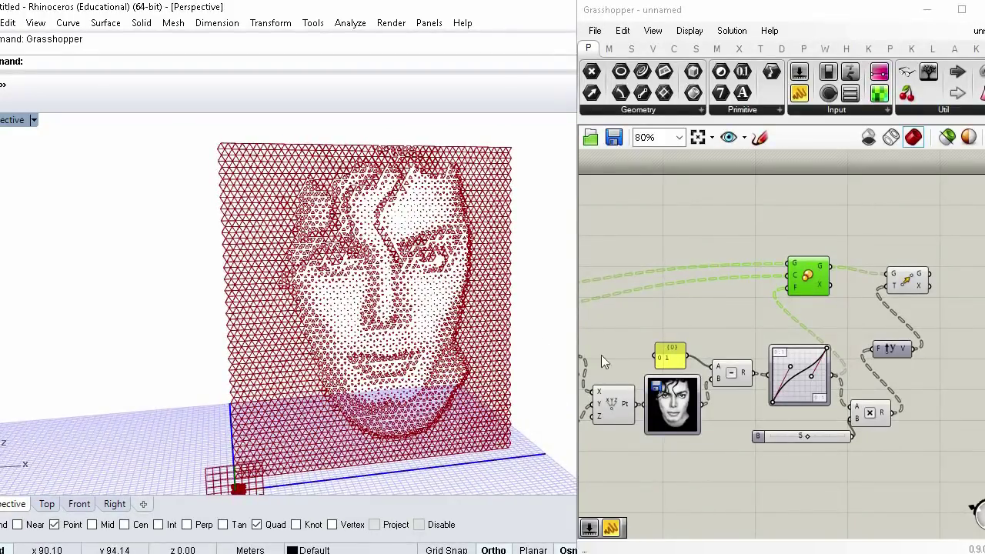
Step: Flatten the Move component's geometry output and shift Move and its Unit Y component to tidy the layout
click(908, 284)
click(927, 351)
right_drag(921, 355, 722, 329)
click(711, 241)
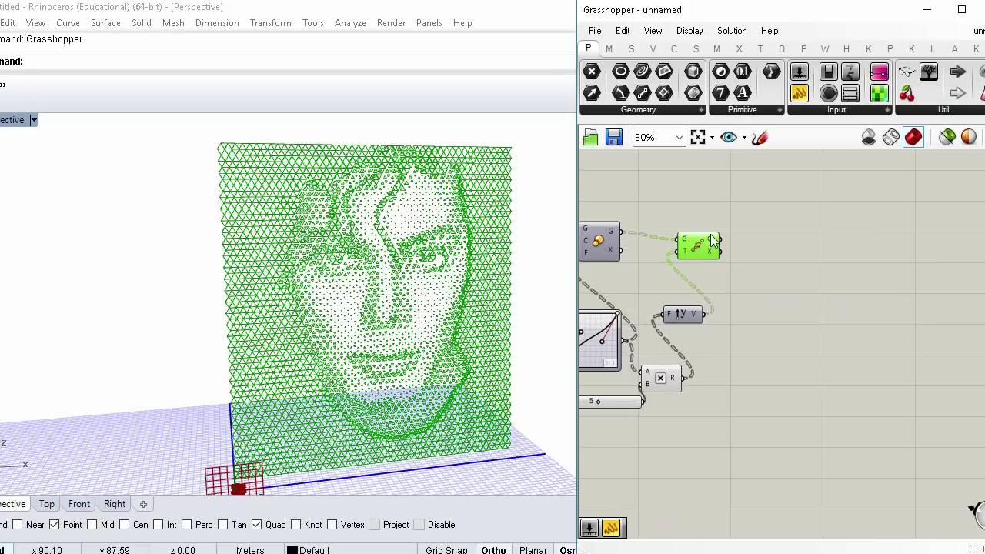
right_click(714, 243)
click(738, 307)
drag(696, 246, 720, 243)
drag(691, 317, 695, 317)
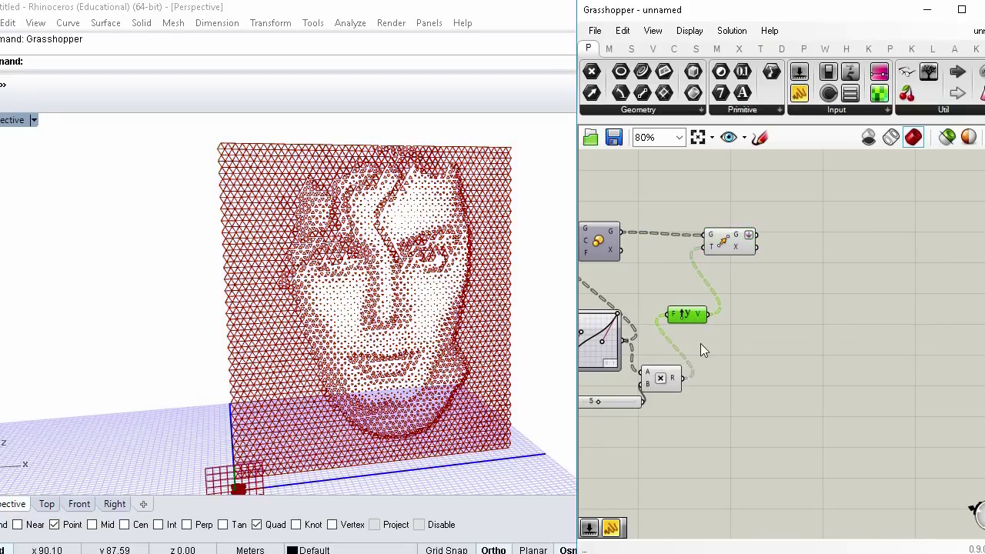
Step: Add an Extrude component and connect a new Unit Y vector to its D input
double_click(764, 354)
text(EXT)
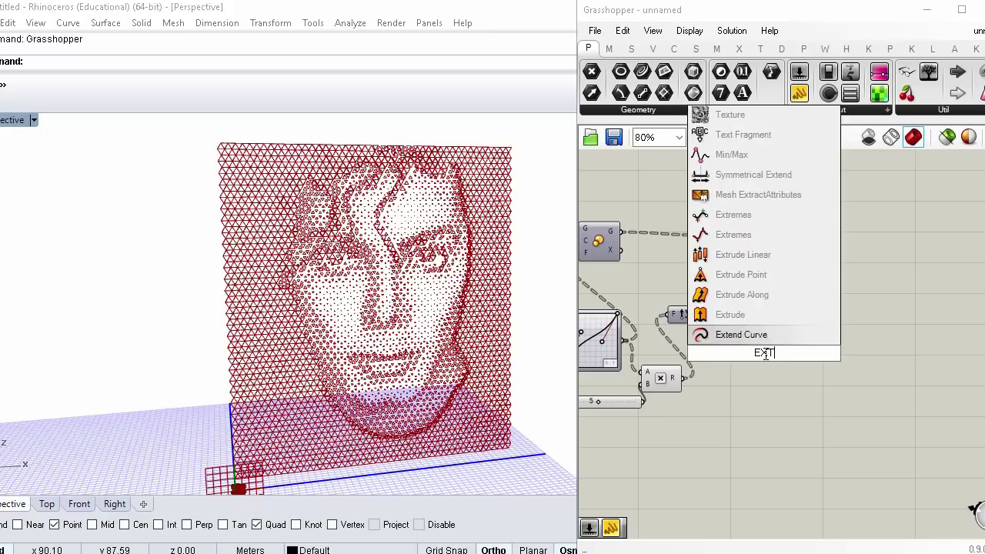
click(730, 314)
drag(761, 352, 822, 283)
double_click(764, 310)
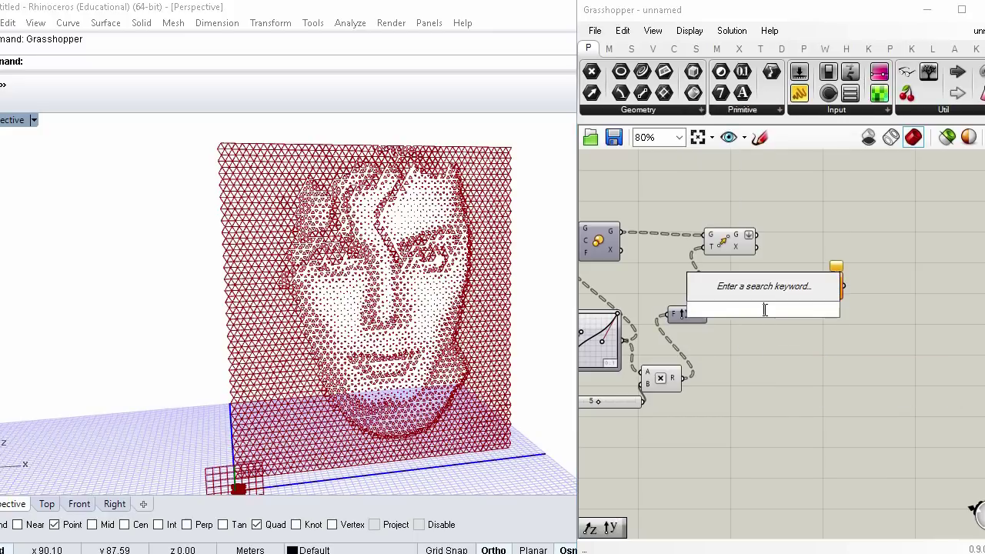
text(y)
key(Return)
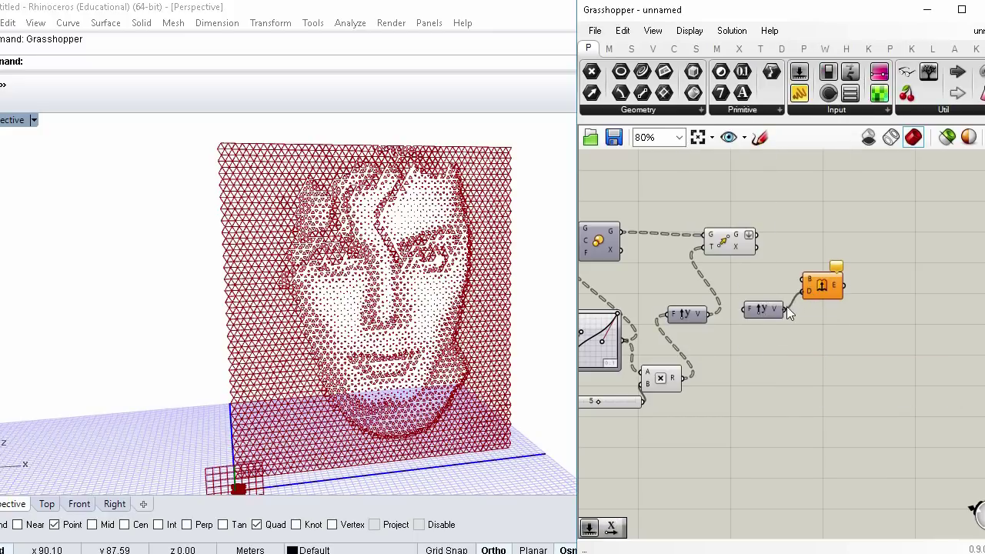
drag(770, 308, 791, 319)
Step: Create a 0.99 number slider and connect it to the F input of the extrusion's Unit Y vector
double_click(736, 351)
text(0.2)
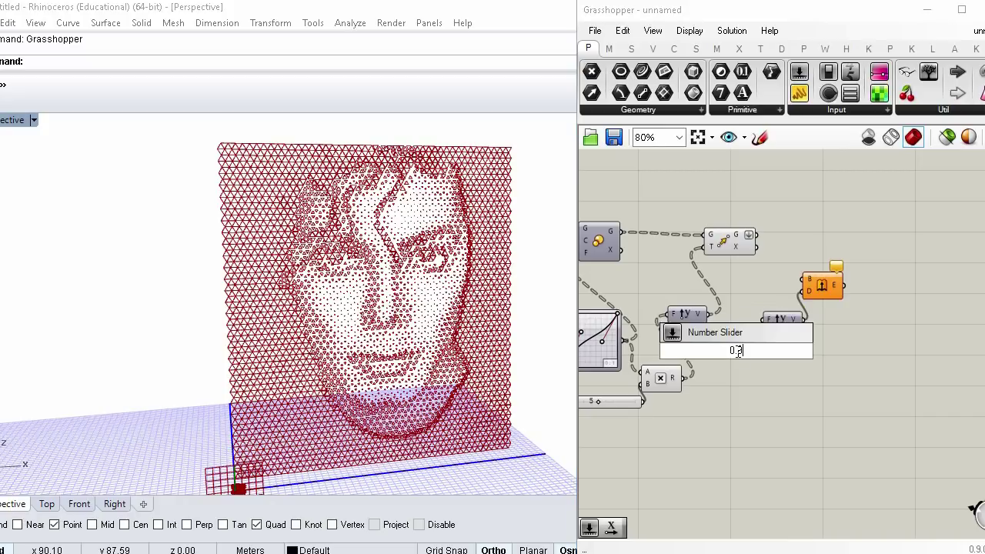
text(9)
key(Return)
drag(764, 320, 780, 350)
Step: Align Extrude with Move, connect Move's geometry output to its B input, and flatten the Extrude output
drag(816, 288, 817, 243)
drag(753, 232, 811, 231)
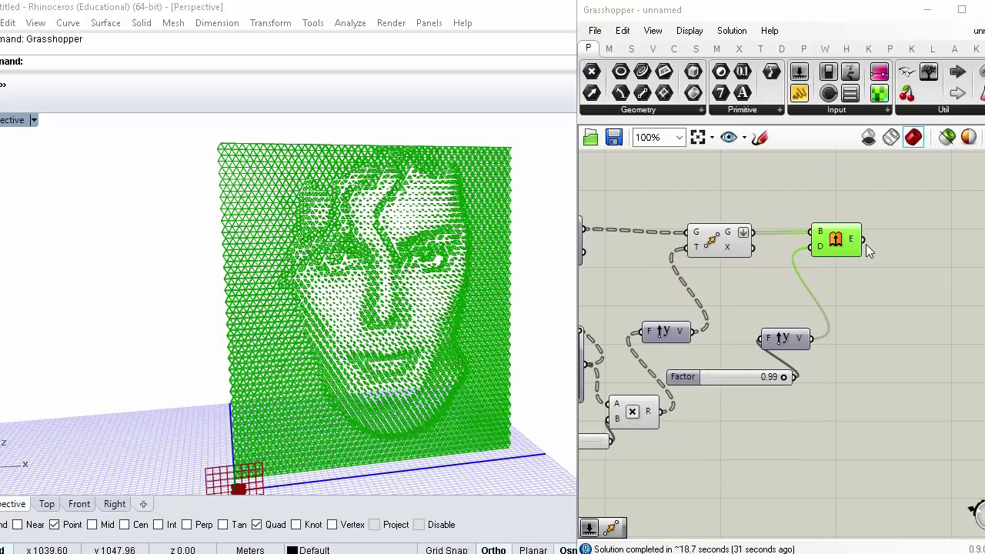
right_click(852, 238)
click(884, 270)
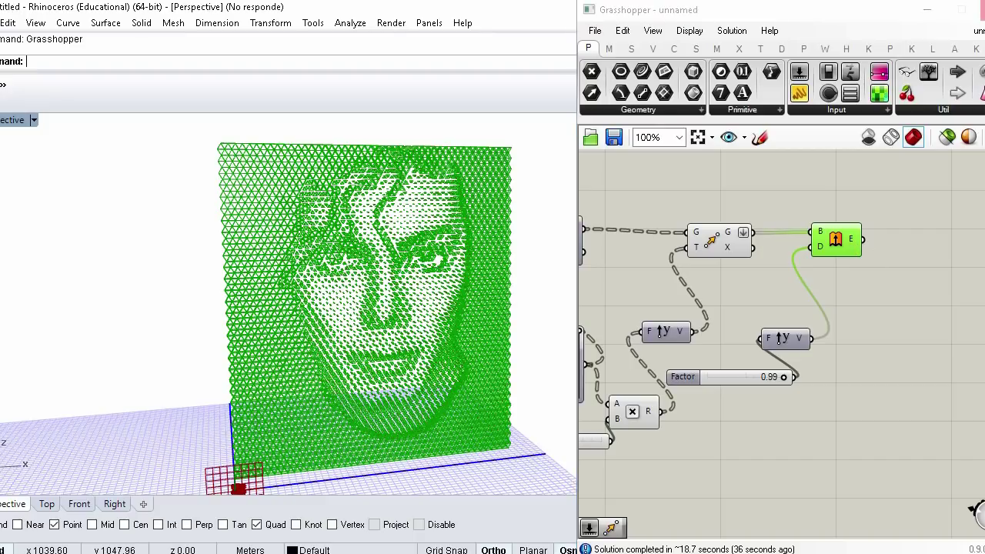
Step: Add a Deconstruct Brep component next to the Extrude component
double_click(892, 274)
text(DEC)
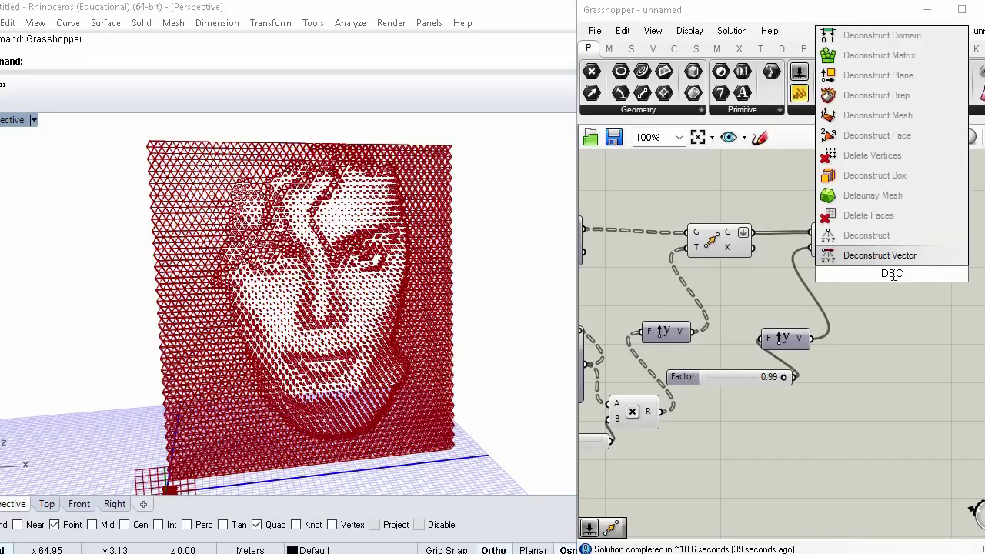
click(898, 143)
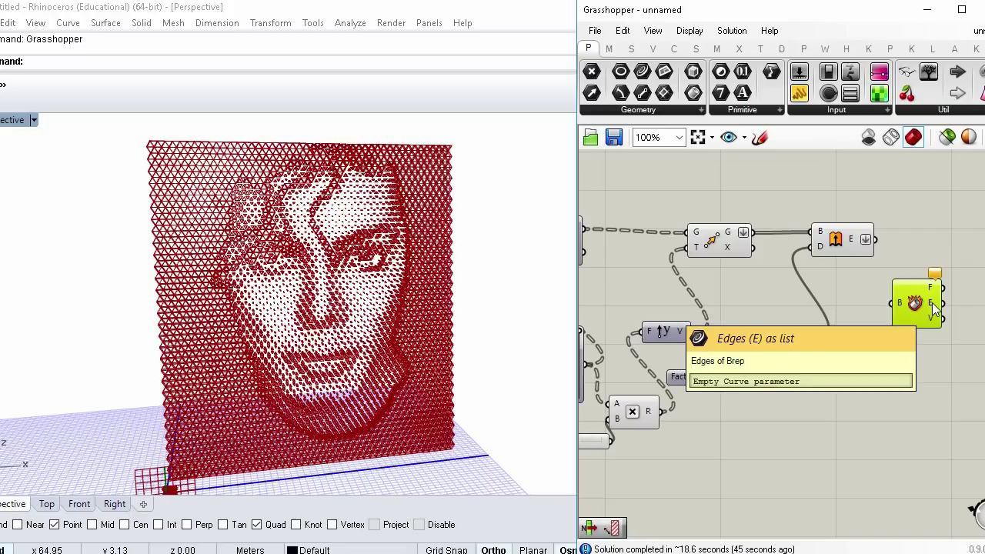
Step: Add a List Item component below Deconstruct Brep
right_drag(959, 357, 899, 327)
double_click(905, 330)
text(lIST IT)
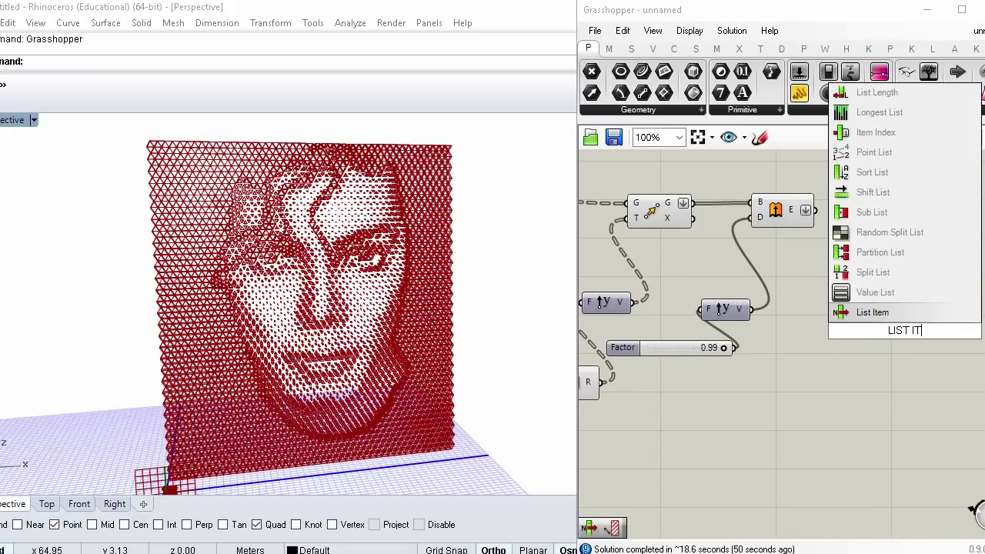
text(EM)
key(Return)
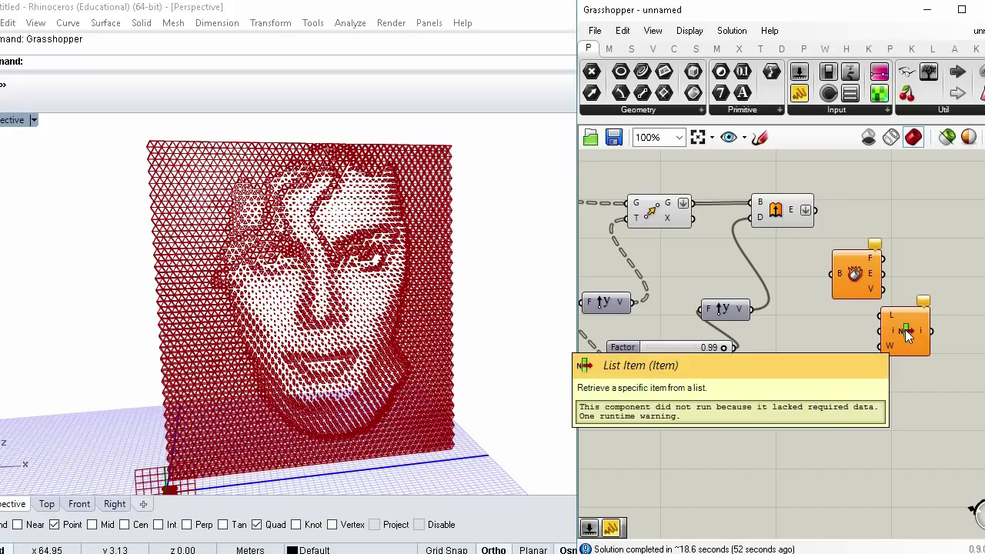
Step: Create a number slider set to 4 and connect it to List Item's index input
double_click(846, 334)
text(4)
key(Return)
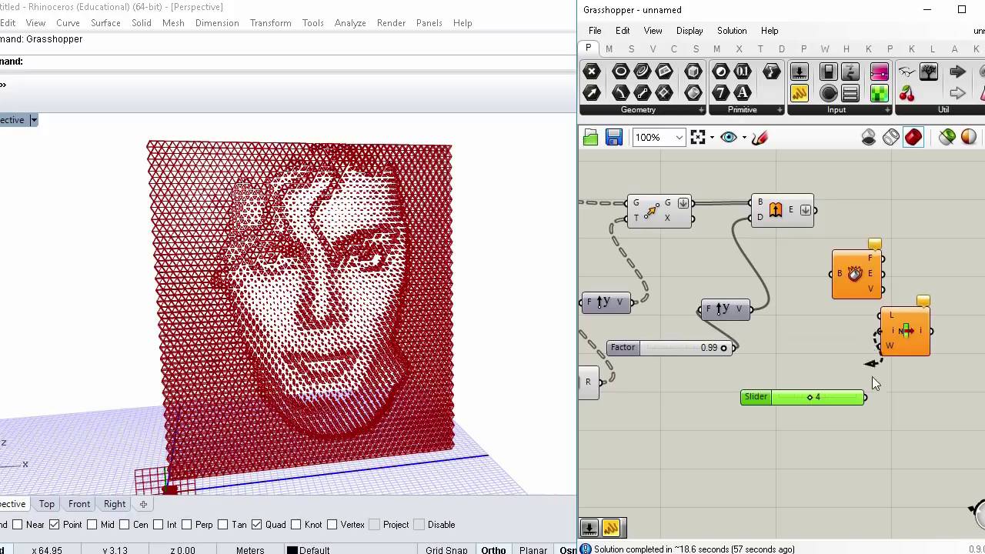
drag(872, 377, 866, 397)
Step: Connect Deconstruct Brep's edges to List Item's L input and the Extrude output to Deconstruct Brep's B input
drag(905, 340, 931, 330)
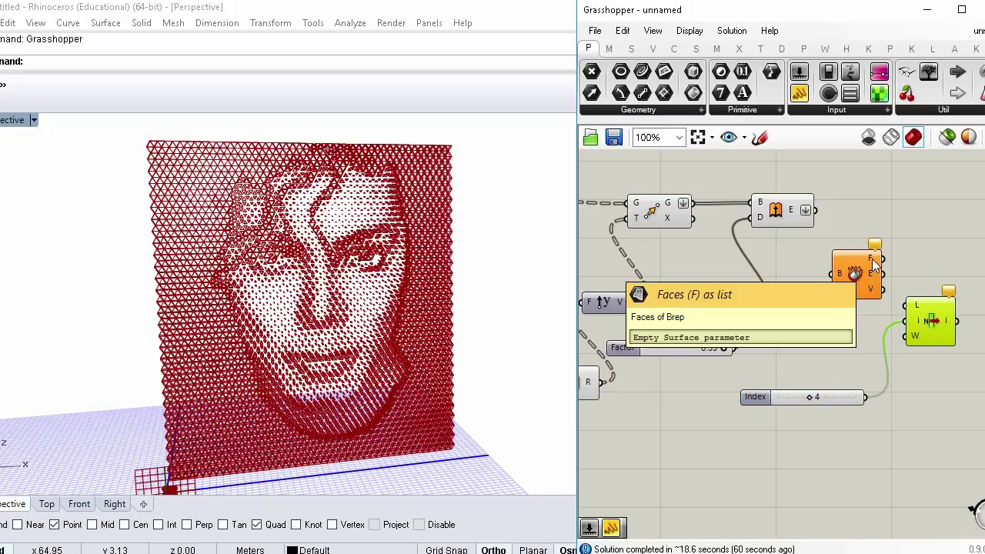
click(785, 213)
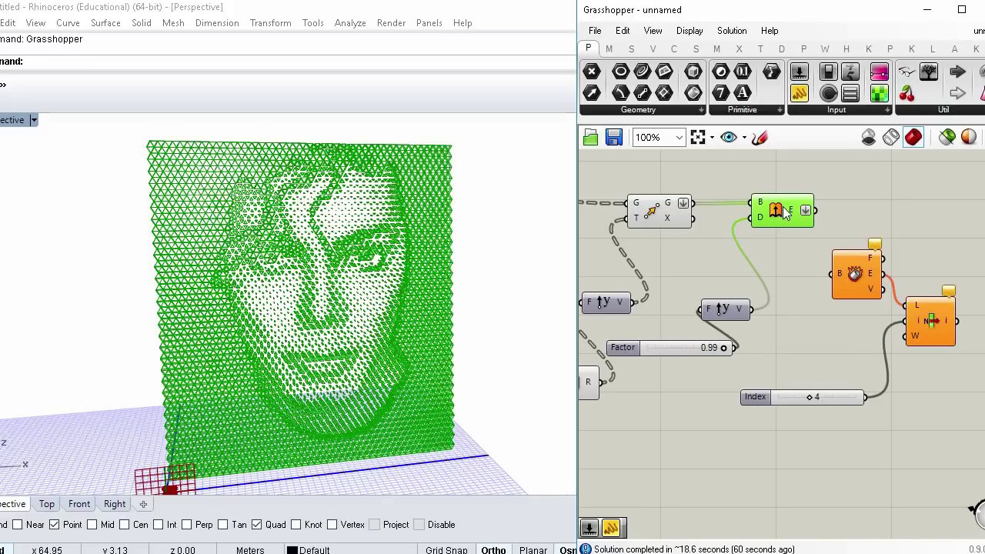
click(845, 213)
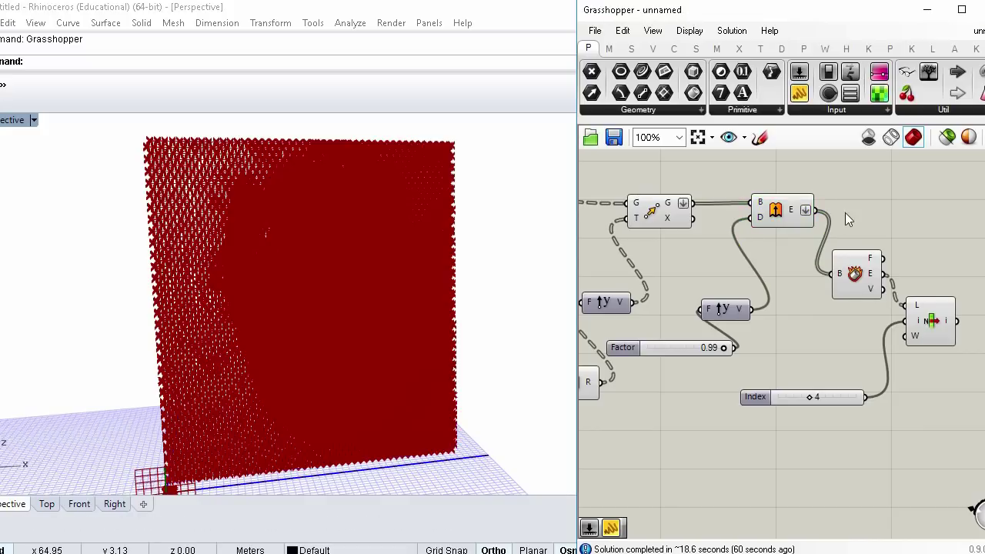
Step: Turn off the preview of the Deconstruct Brep component
click(858, 274)
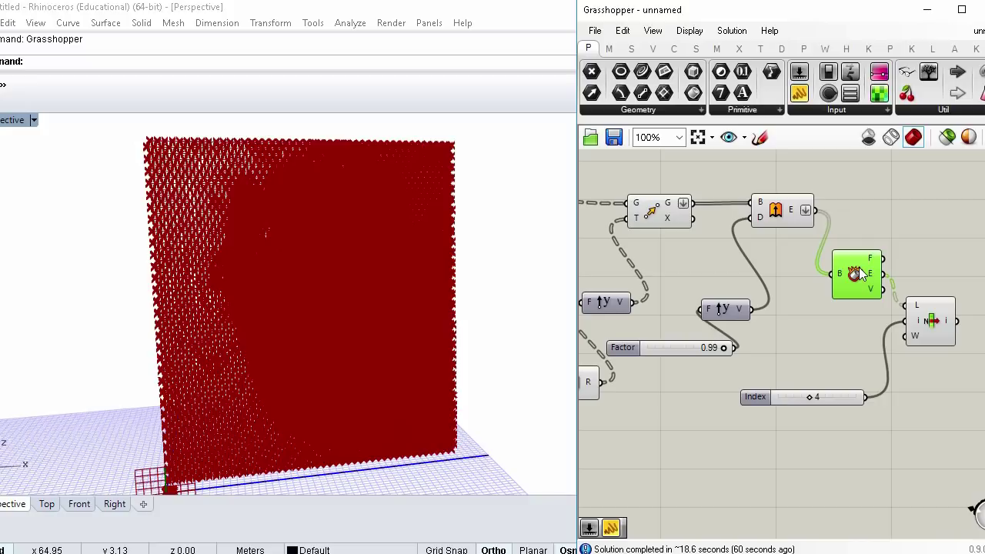
middle_click(858, 268)
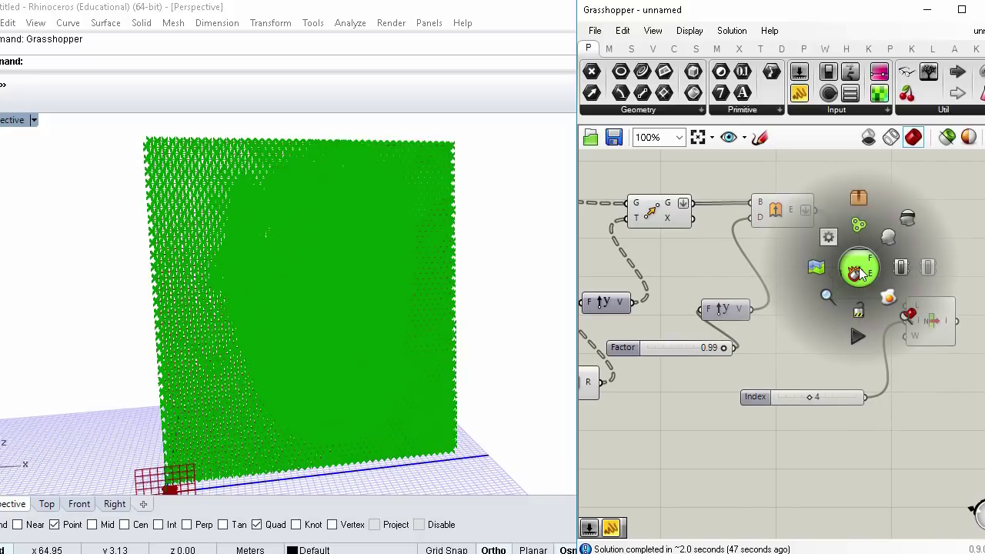
click(908, 218)
click(912, 198)
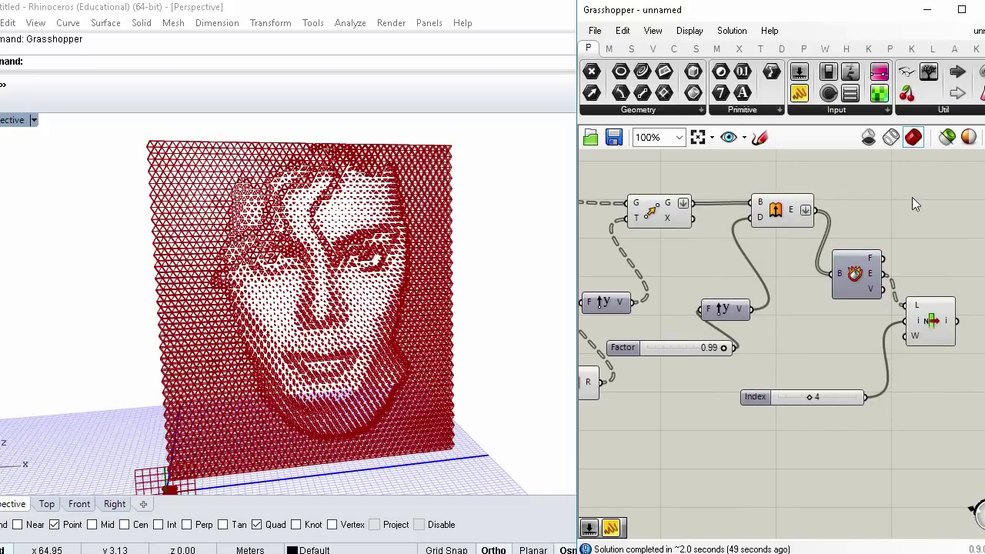
click(924, 317)
middle_click(920, 312)
click(908, 210)
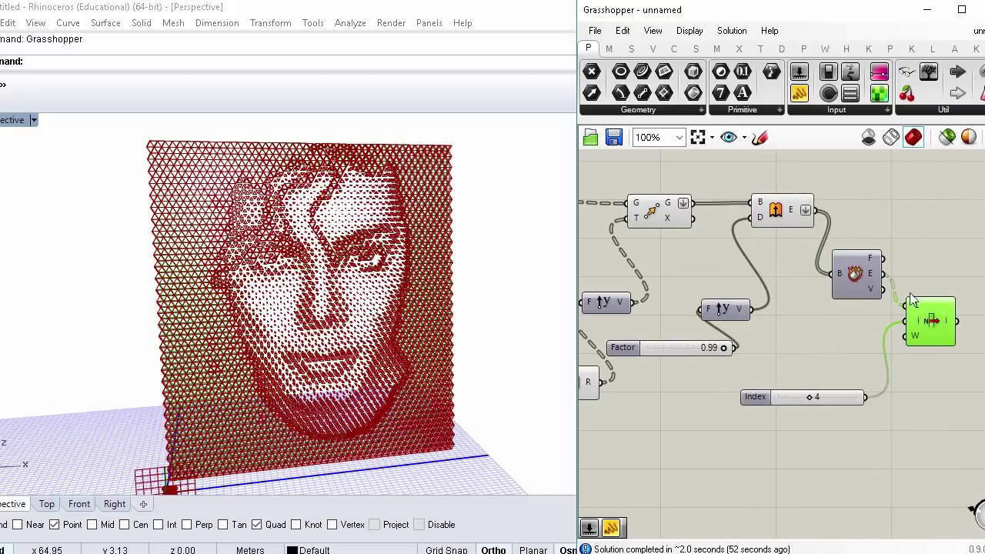
click(942, 273)
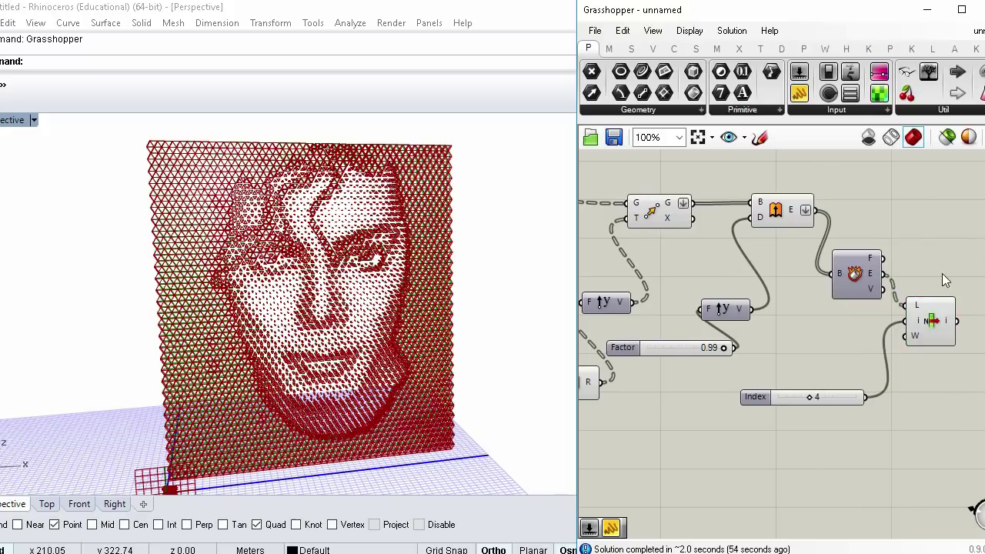
Step: Add a Curve parameter above and beside List Item and connect List Item's output to it
double_click(931, 282)
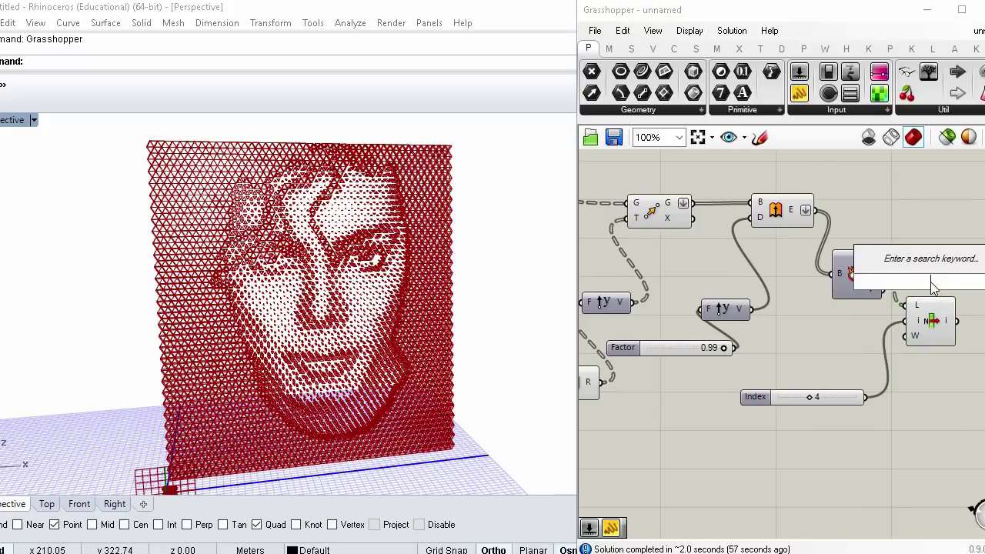
text(CRV)
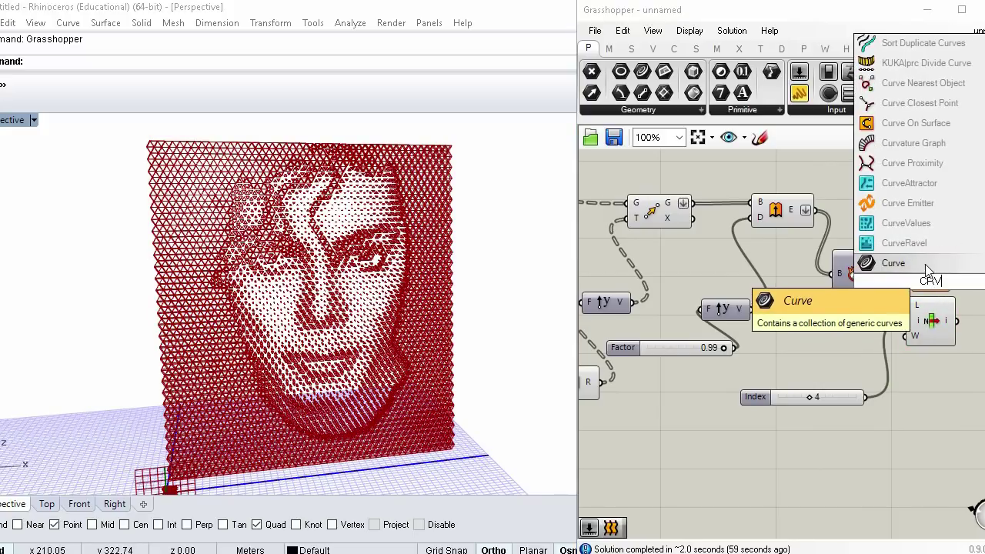
click(925, 264)
right_drag(916, 283, 833, 275)
drag(834, 271, 871, 261)
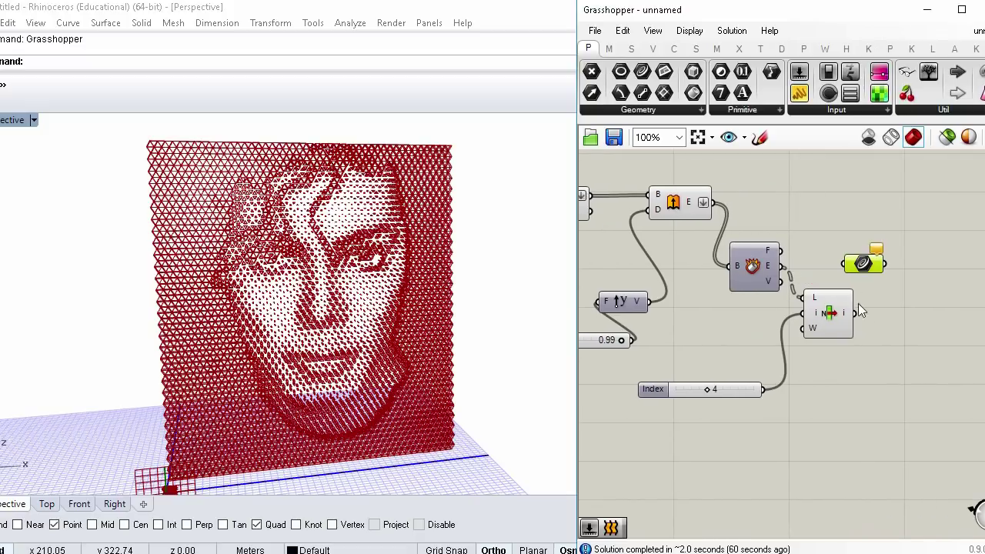
click(887, 266)
drag(864, 263, 874, 261)
Step: Add a Bounding Box component set to Union Box and connect the Curve parameter to its content input
double_click(880, 217)
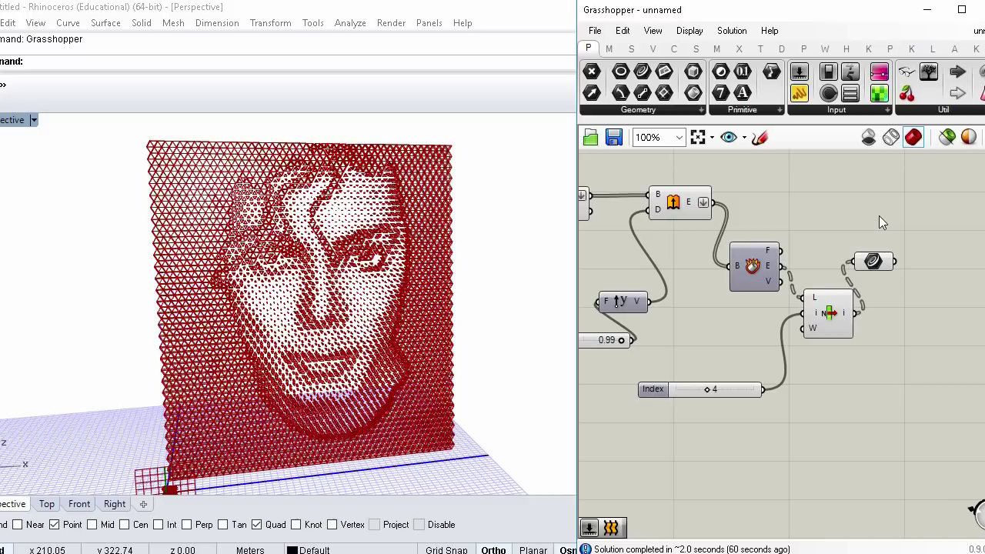
text(BB)
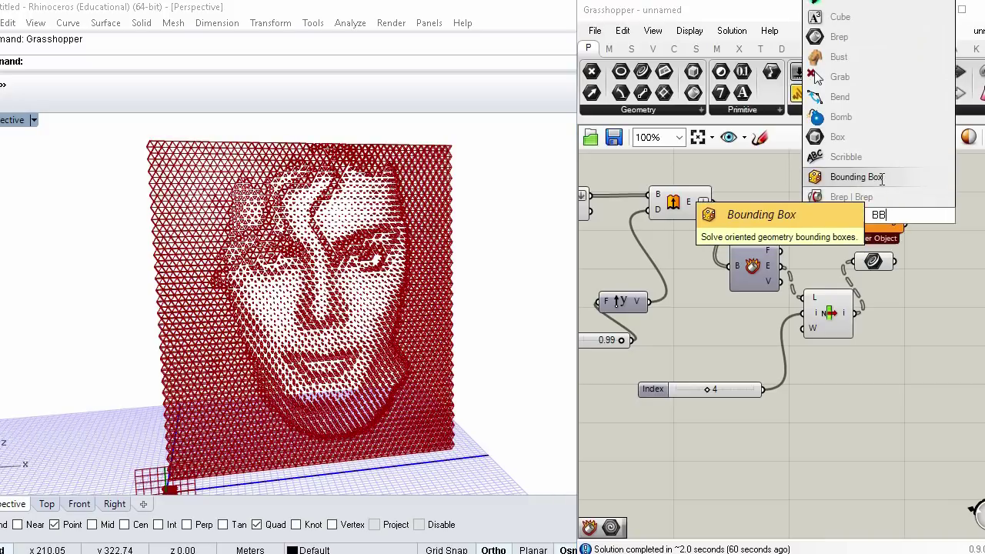
click(856, 177)
right_drag(903, 256, 855, 267)
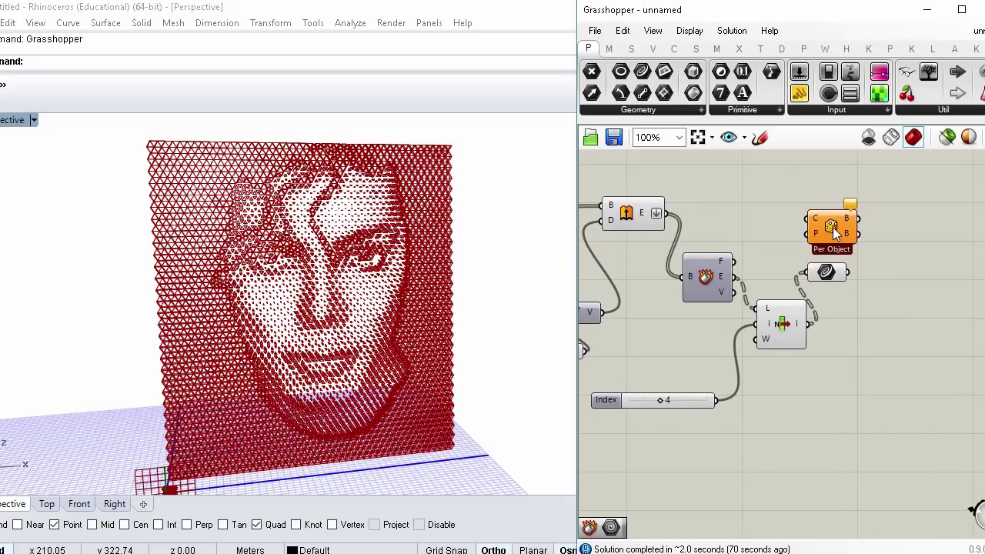
right_click(832, 227)
click(891, 347)
drag(847, 272, 878, 243)
drag(892, 291, 891, 291)
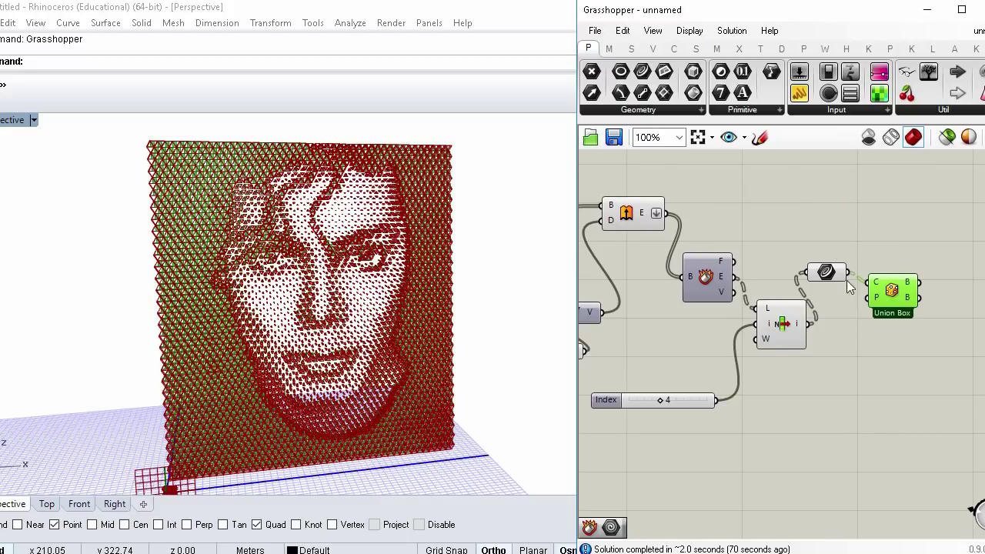
Step: Flatten the Curve parameter's data and reposition the Bounding Box component slightly lower beside it
right_drag(385, 229, 457, 355)
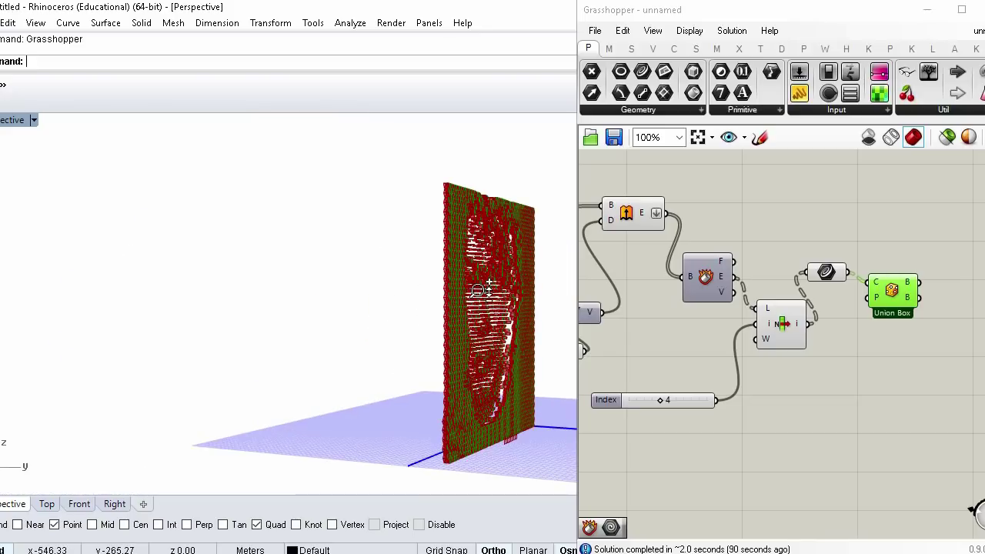
scroll(479, 293, up, 4)
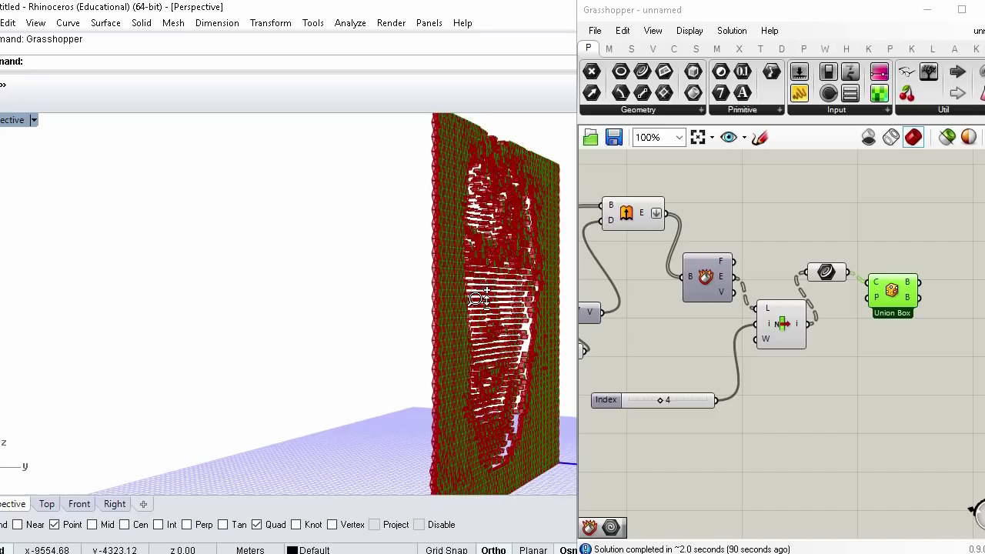
right_click(817, 275)
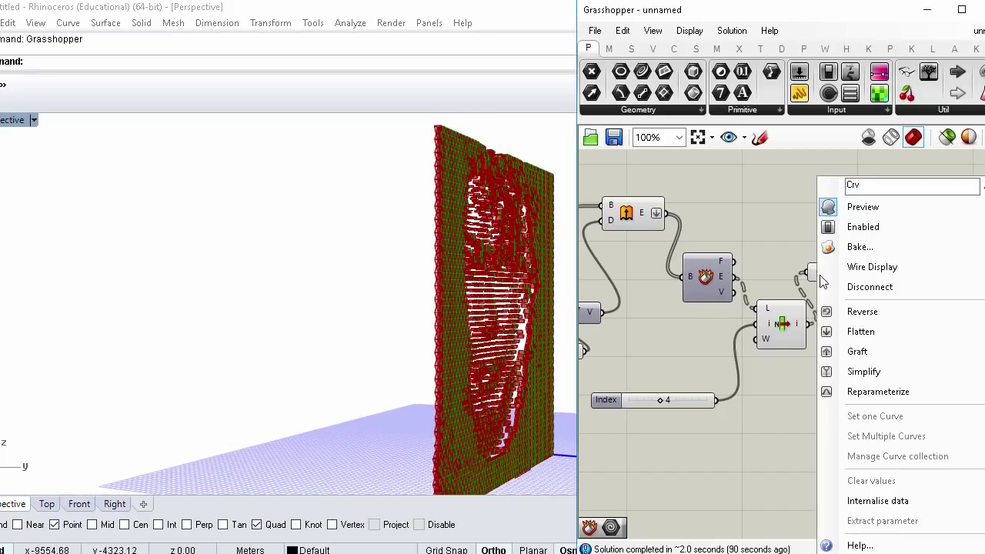
click(843, 331)
right_drag(285, 257, 500, 289)
right_drag(388, 259, 531, 279)
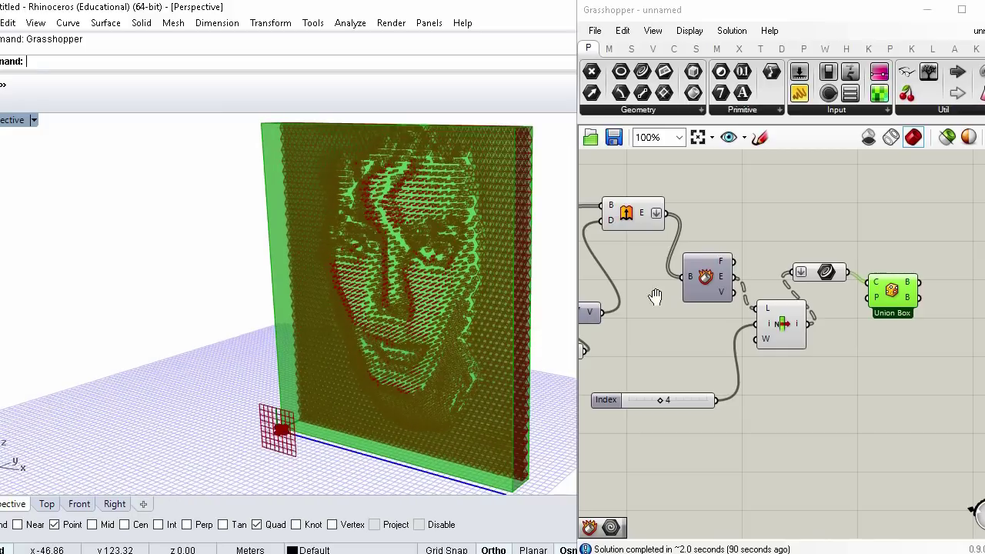
shift+right_drag(654, 297, 624, 291)
drag(892, 292, 880, 313)
shift+right_drag(531, 316, 518, 345)
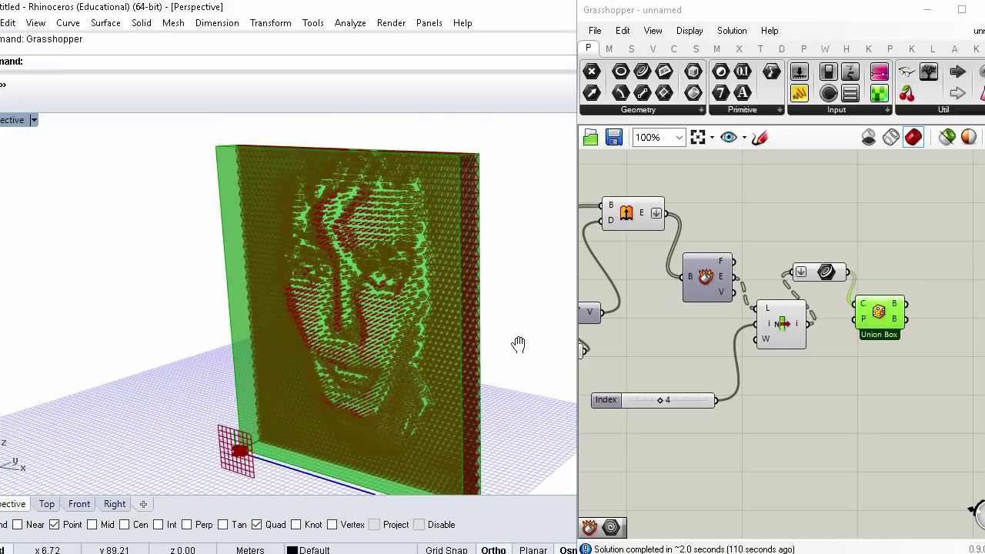
Step: Add a second Deconstruct Brep component after Bounding Box and connect the box output to its B input
double_click(799, 399)
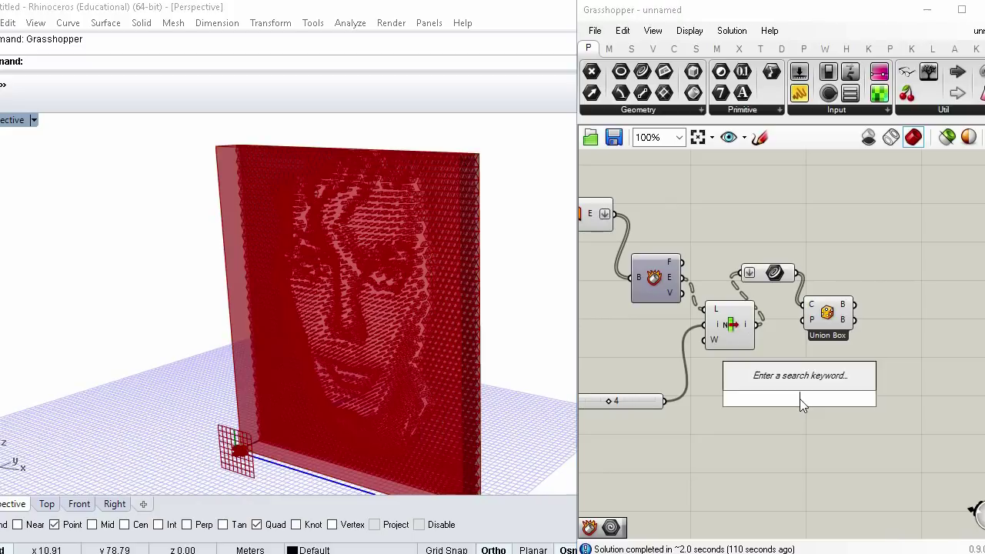
text(DEC)
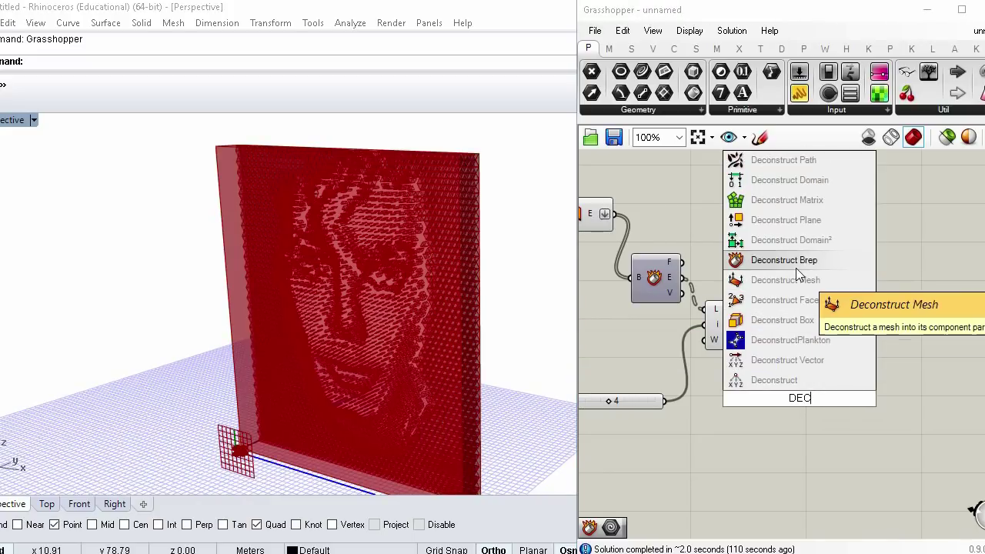
click(796, 268)
drag(798, 408, 893, 269)
right_drag(894, 269, 789, 328)
drag(750, 363, 765, 321)
Step: Add a second List Item component beside the new Deconstruct Brep
double_click(825, 355)
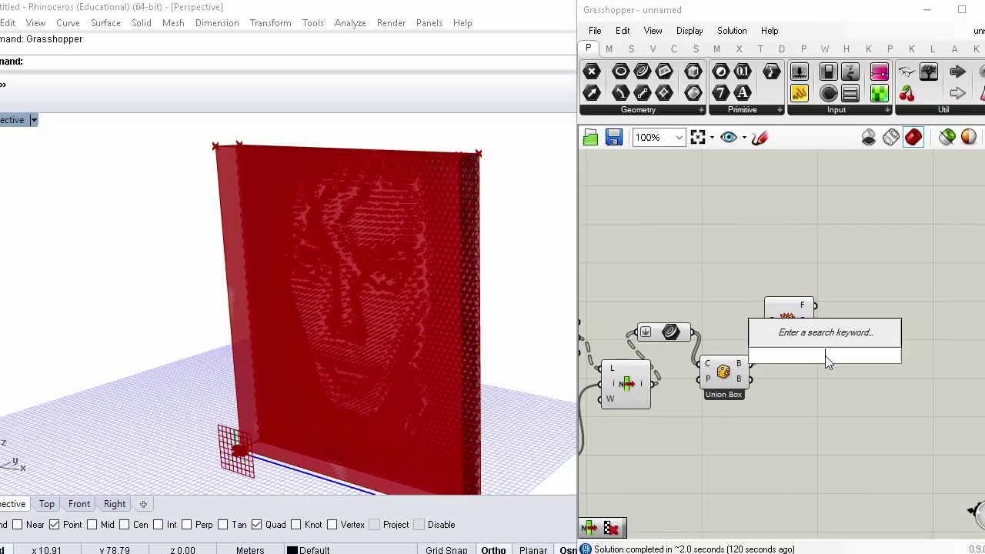
text(lIST ITEM)
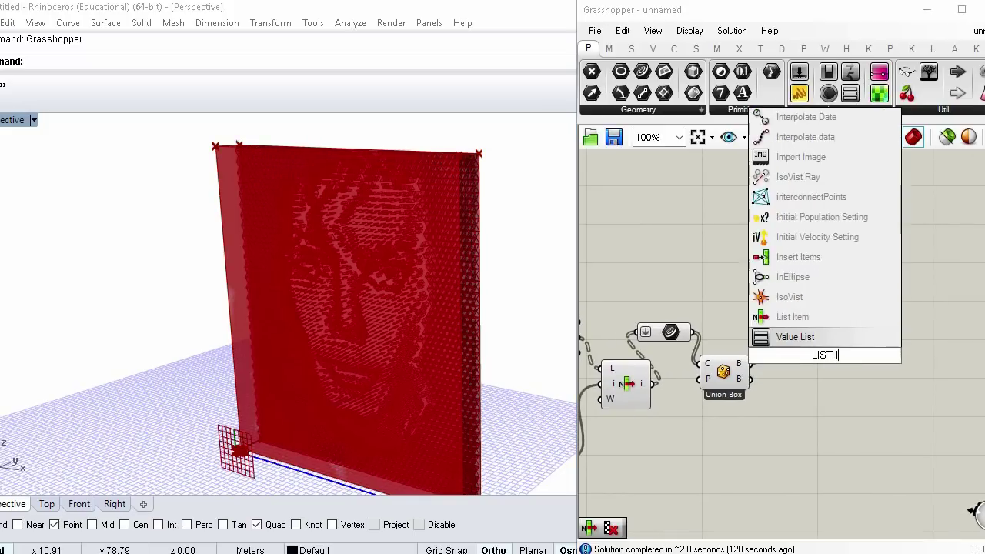
click(831, 337)
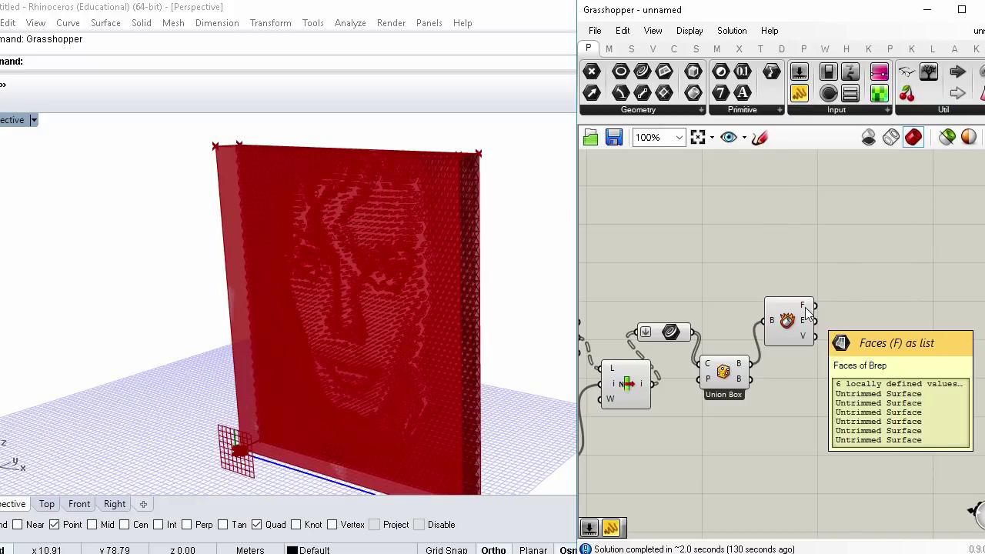
Step: Create a number slider set to 2 for the new List Item's index input and connect Deconstruct Brep's faces to its L input
click(787, 397)
double_click(787, 392)
text(2)
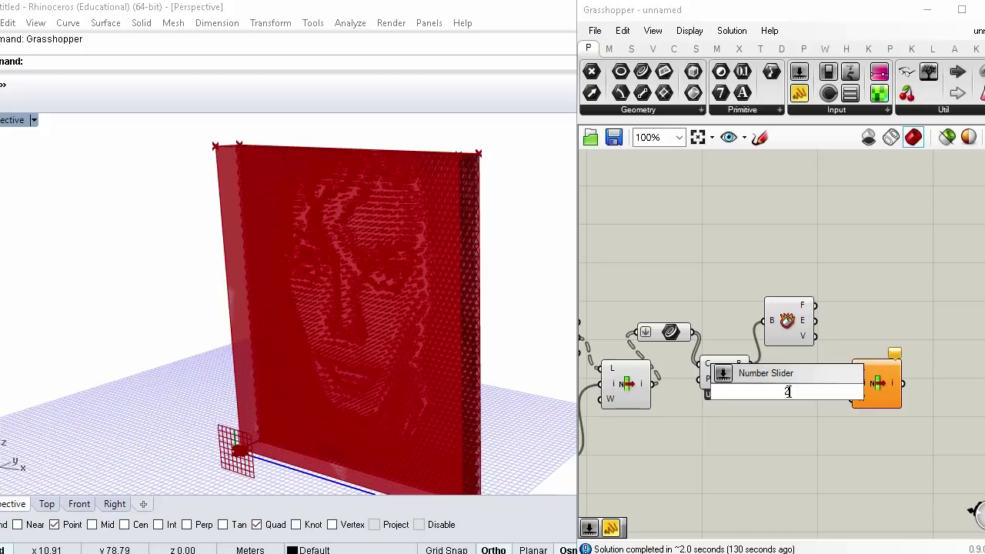
key(Return)
drag(809, 390, 783, 422)
drag(851, 384, 816, 305)
click(858, 304)
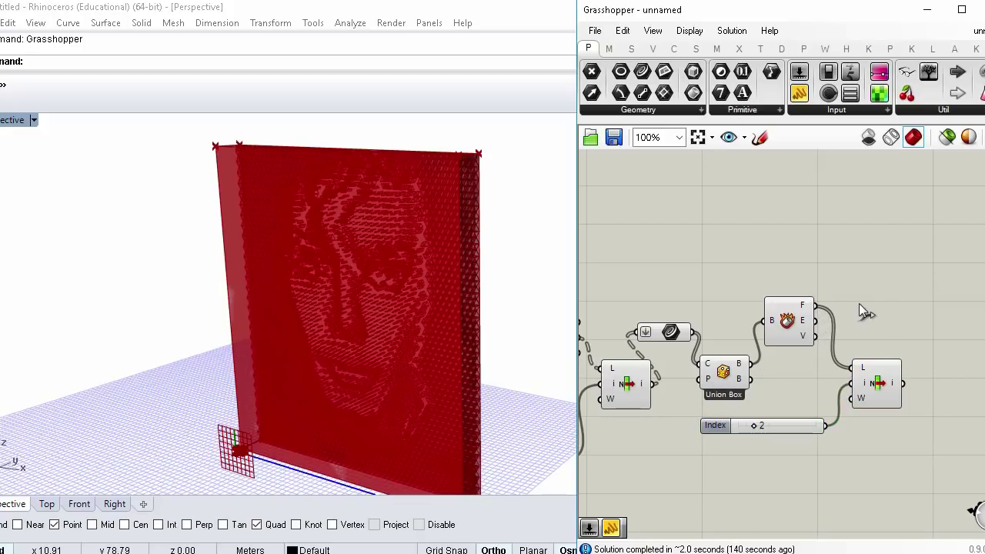
Step: Add an Extrude component after the second List Item and a Unit Y vector component below it
right_drag(890, 321, 789, 305)
double_click(788, 306)
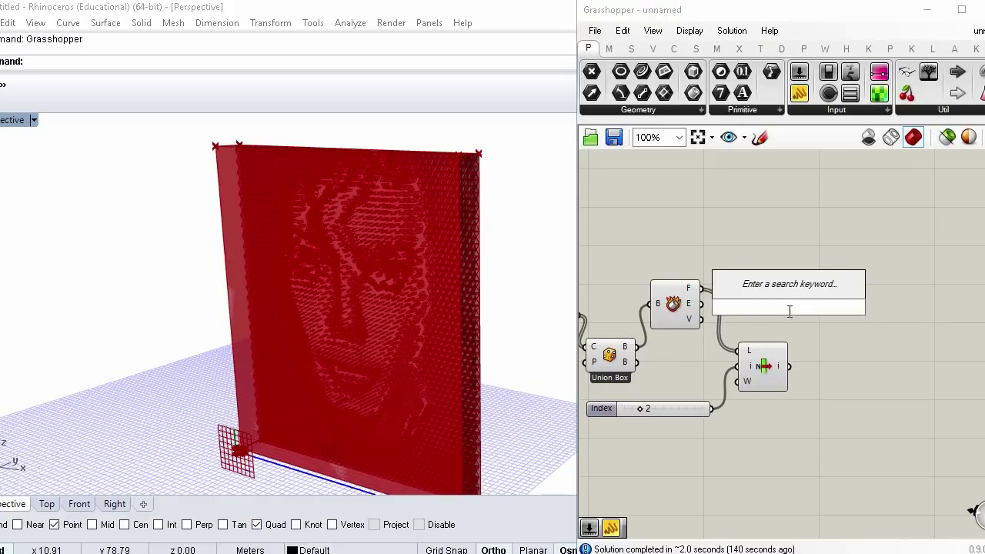
text(EXTRU)
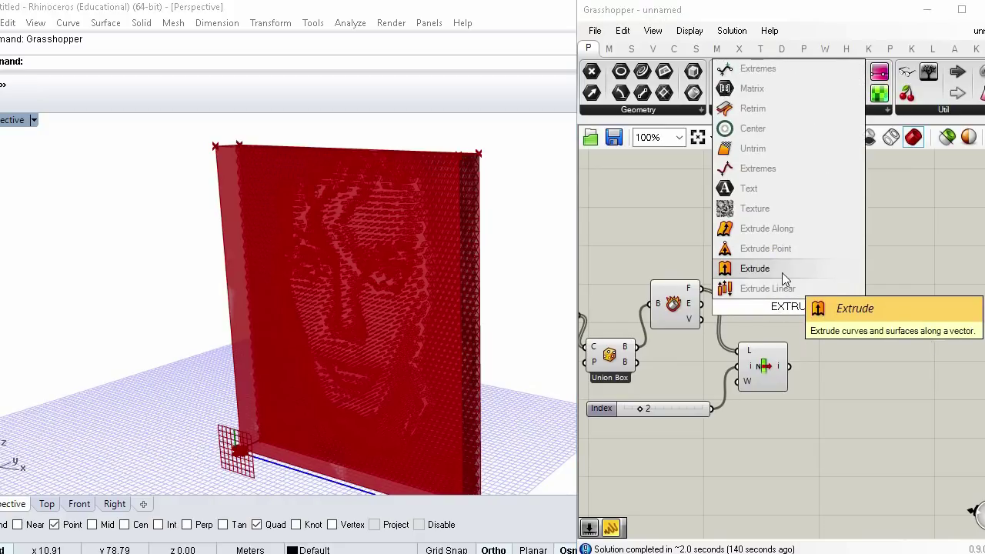
click(783, 272)
drag(798, 323, 867, 372)
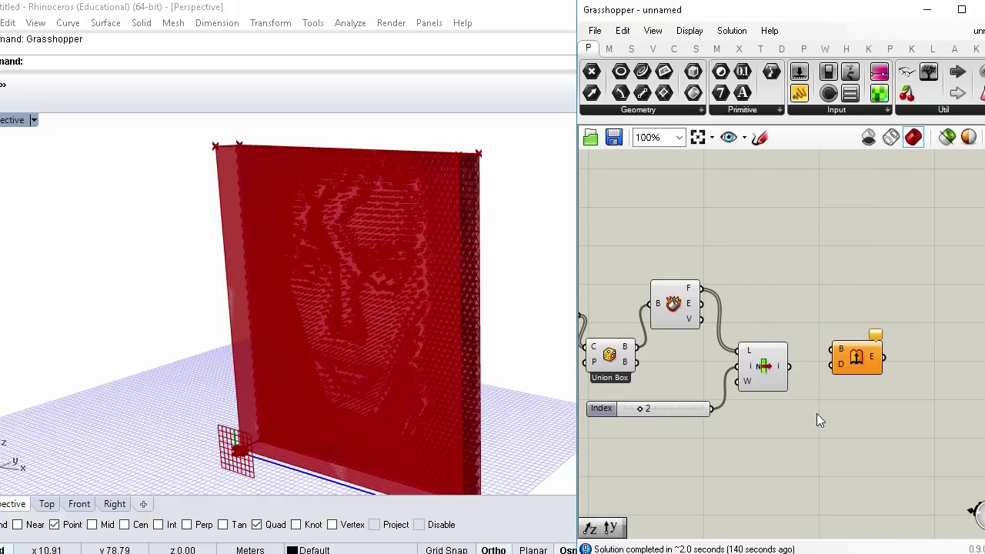
double_click(816, 413)
text(y)
key(Return)
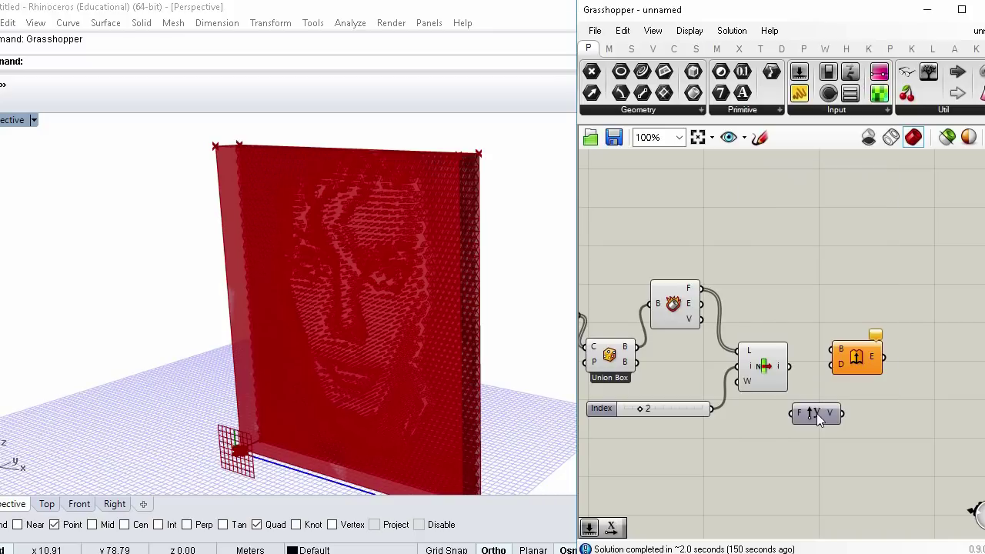
Step: Create a slider set to 22 for Unit Y's factor and connect List Item and Unit Y to Extrude's base and direction inputs
double_click(765, 422)
text(22)
key(Return)
drag(735, 424, 680, 440)
drag(774, 434, 789, 366)
click(812, 334)
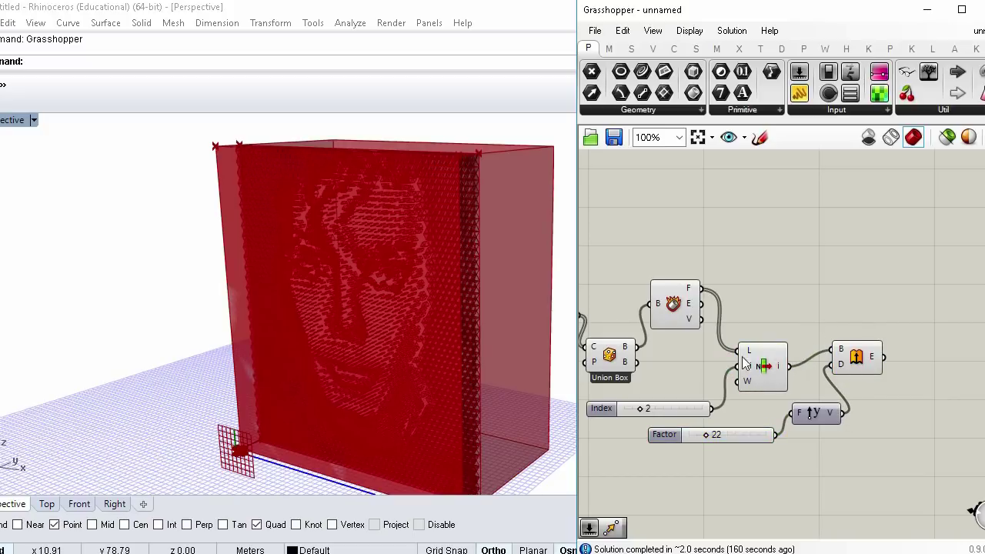
Step: Turn off the preview of Bounding Box, the second Deconstruct Brep and the List Item that picks the box face
drag(680, 367, 615, 275)
middle_click(660, 273)
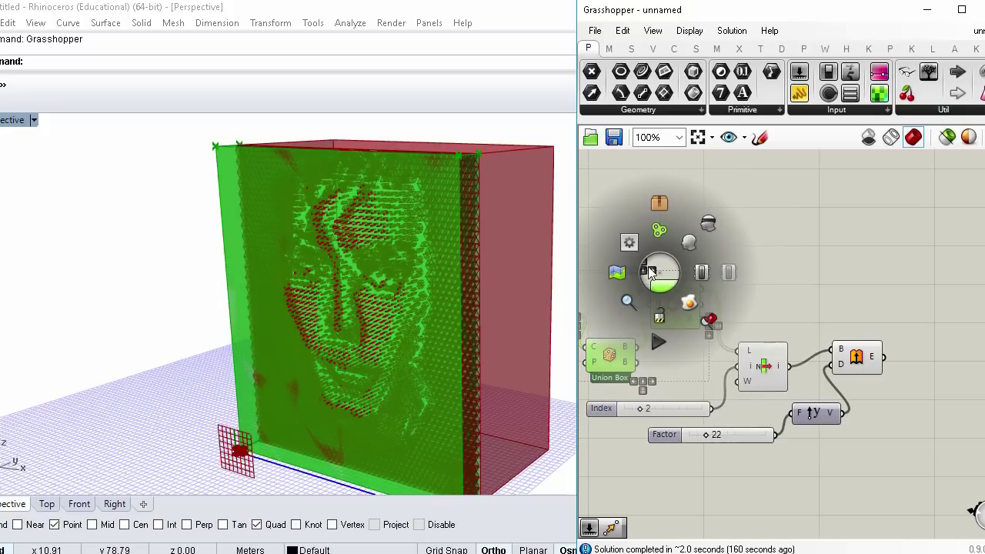
click(709, 225)
click(752, 370)
middle_click(804, 327)
click(851, 283)
Step: Turn off the preview of the first List Item and the Curve parameter
right_drag(248, 308, 375, 317)
scroll(767, 295, down, 1)
right_drag(769, 294, 947, 282)
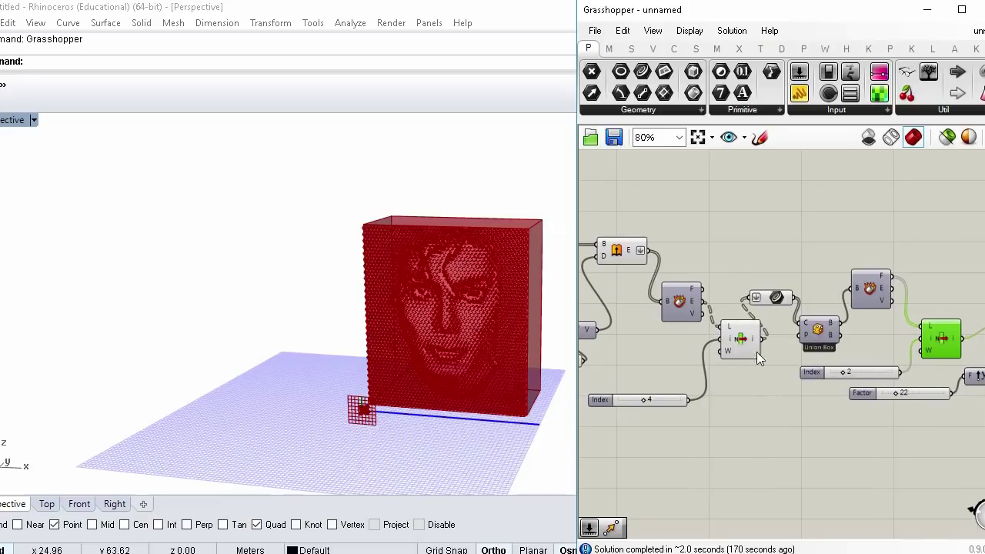
drag(785, 392, 654, 257)
middle_click(660, 265)
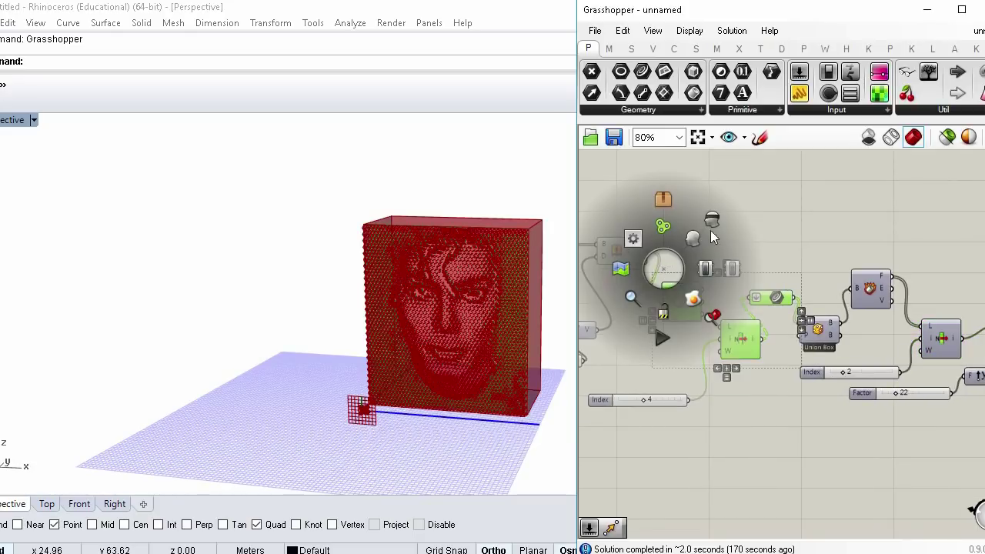
click(714, 220)
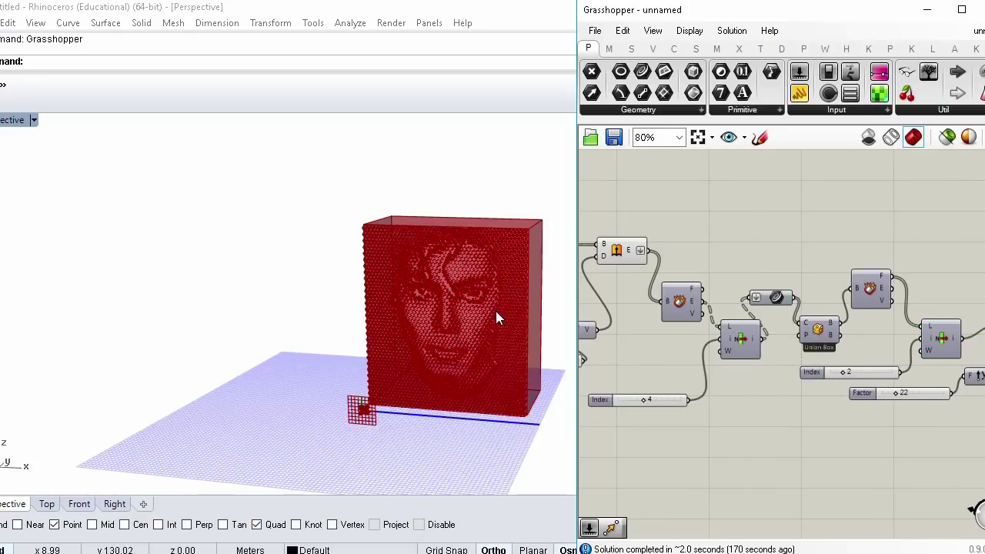
Step: Add a Cap Holes component above the first Deconstruct Brep and connect the cell extrusions' output to it
scroll(499, 277, up, 5)
shift+right_drag(455, 273, 442, 267)
scroll(457, 268, up, 3)
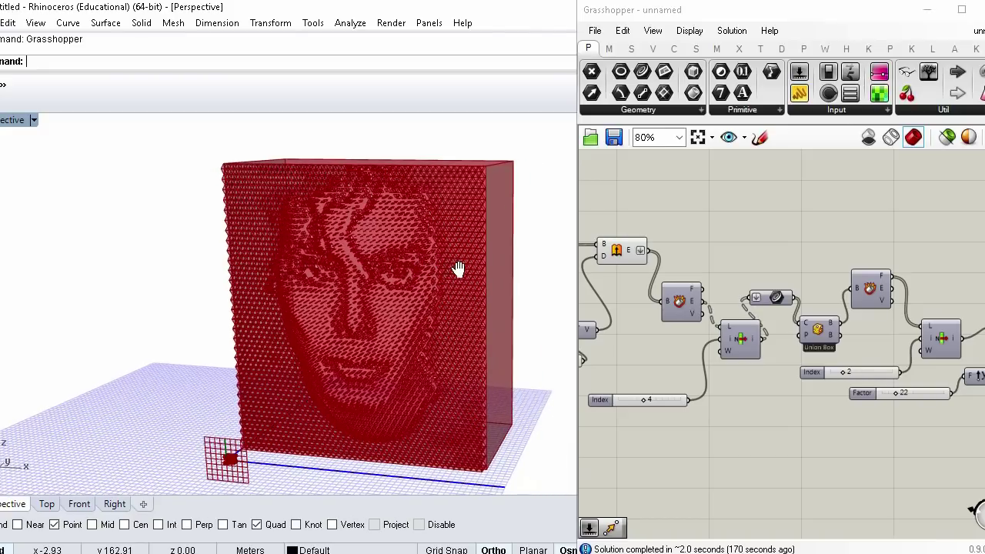
double_click(672, 231)
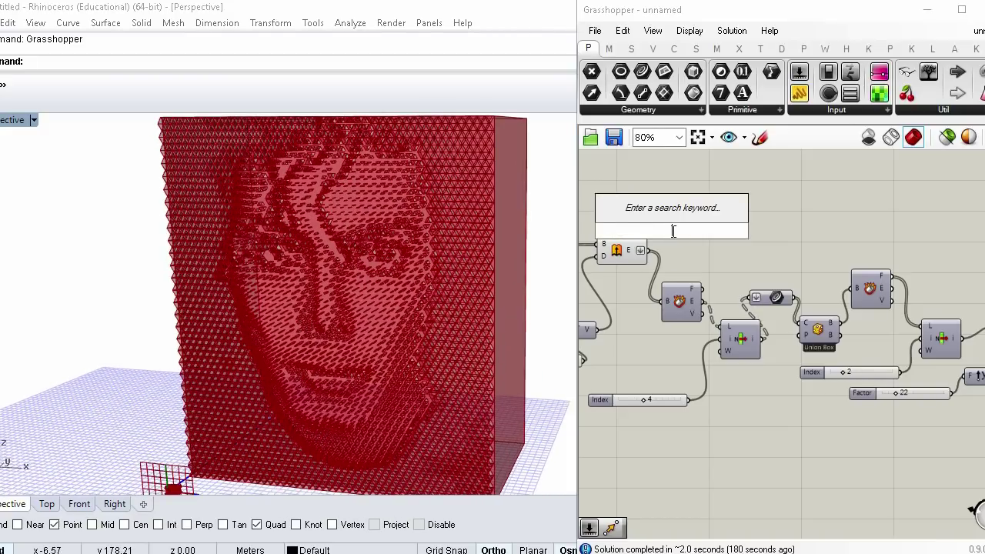
text(CAP)
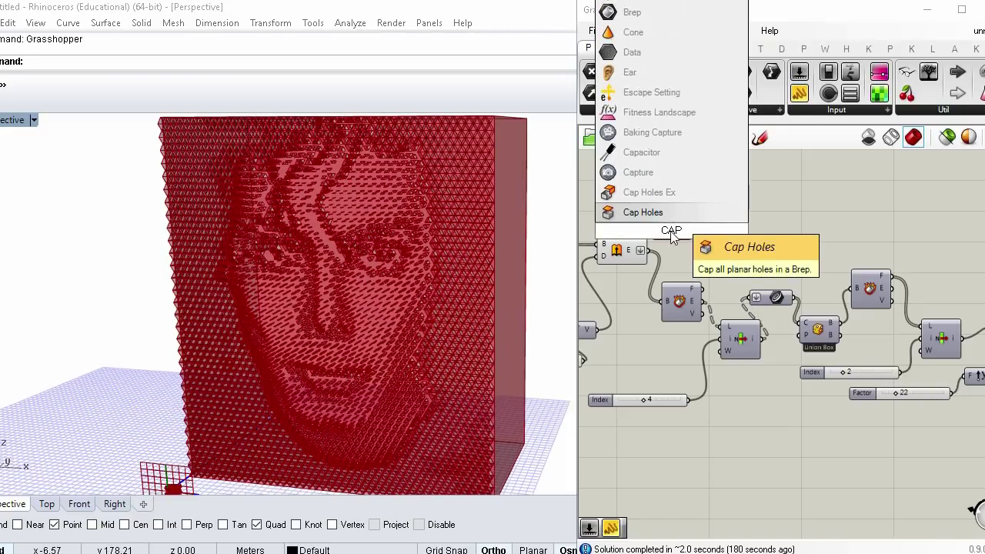
click(669, 213)
drag(646, 250, 669, 231)
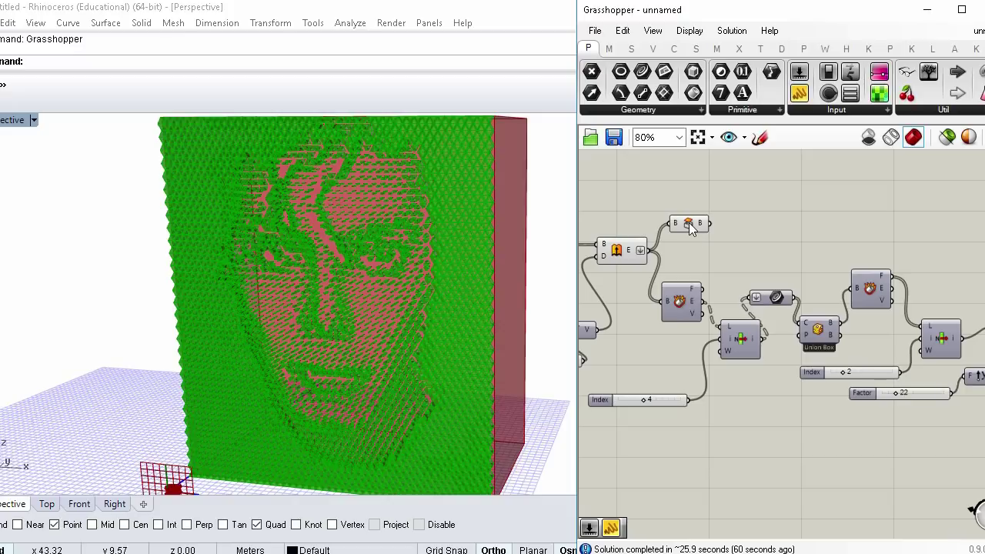
Step: Bake the capped cell extrusions from Cap Holes with grouping enabled
right_click(689, 224)
click(731, 290)
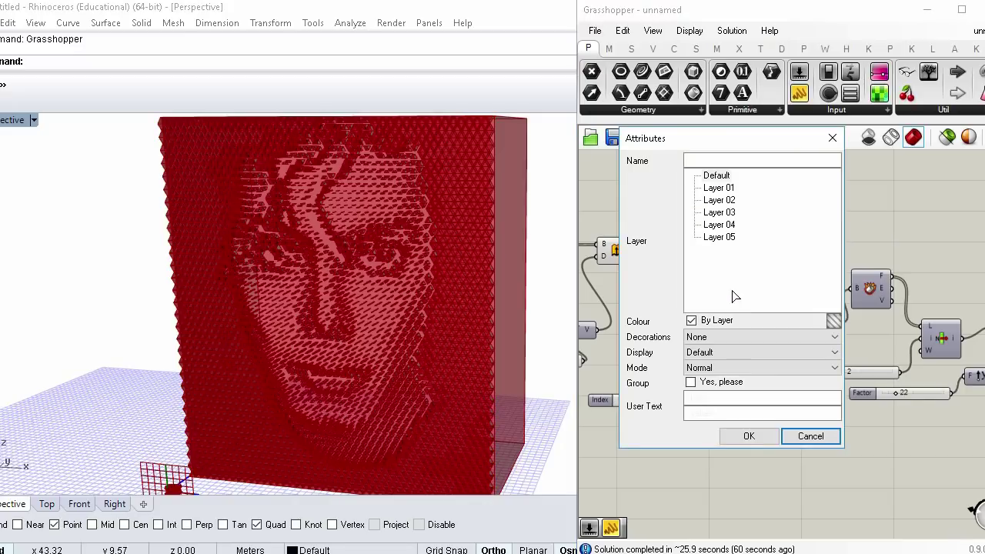
click(692, 383)
click(749, 435)
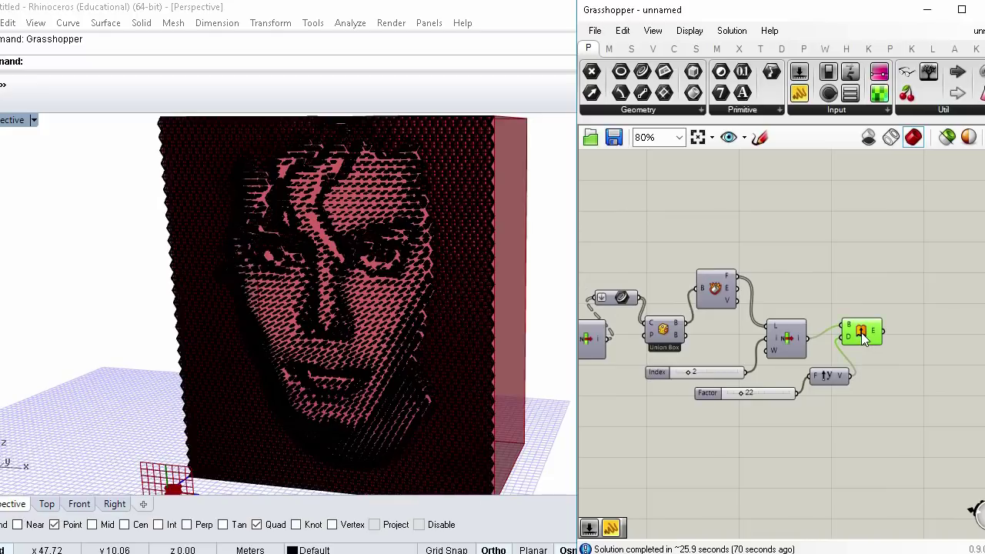
Step: Bake the extruded backing block from the final Extrude component onto Layer 01
right_click(863, 339)
click(862, 404)
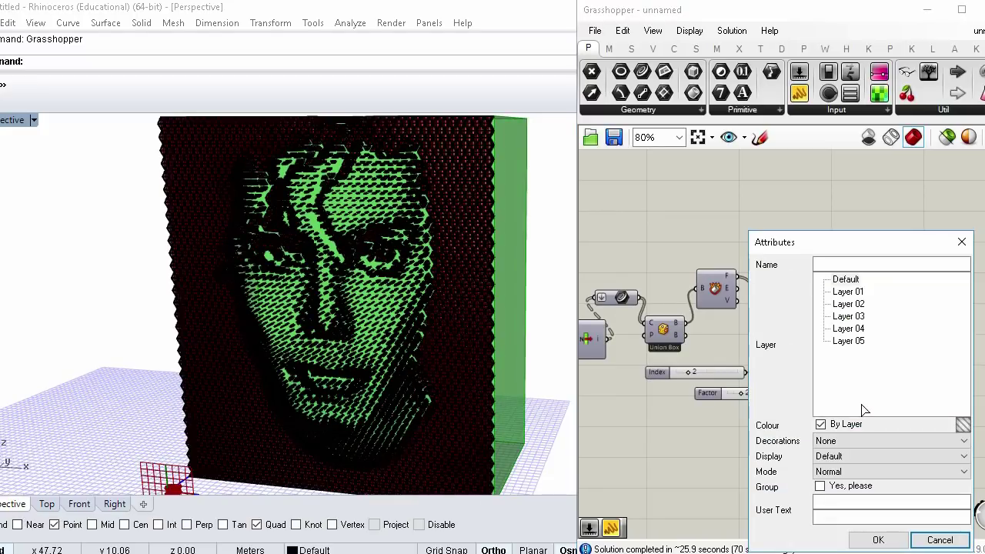
click(852, 294)
click(886, 543)
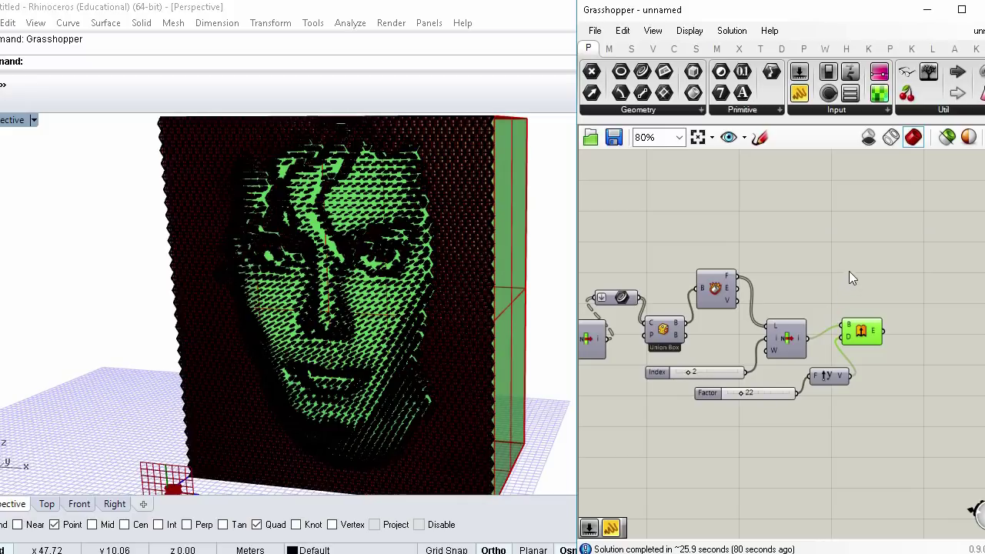
Step: Close the Grasshopper window and examine the baked relief in Rhino's Perspective viewport
click(984, 10)
right_drag(638, 272, 566, 270)
scroll(738, 329, down, 2)
scroll(614, 262, up, 4)
scroll(614, 259, down, 3)
scroll(565, 269, up, 2)
scroll(566, 270, down, 2)
shift+right_drag(543, 234, 533, 241)
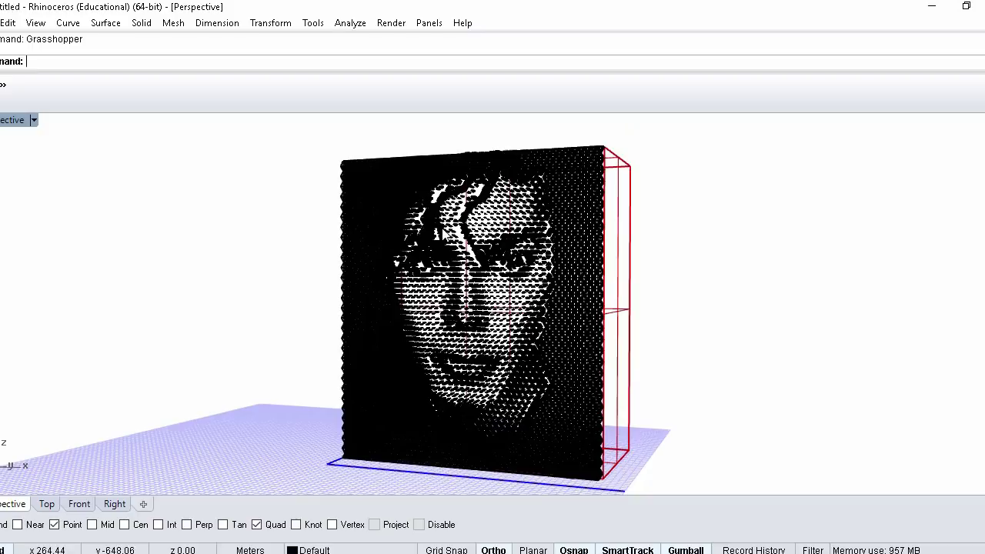
Step: Set the Perspective viewport to Rendered display and examine the relief from above and from the front
click(34, 120)
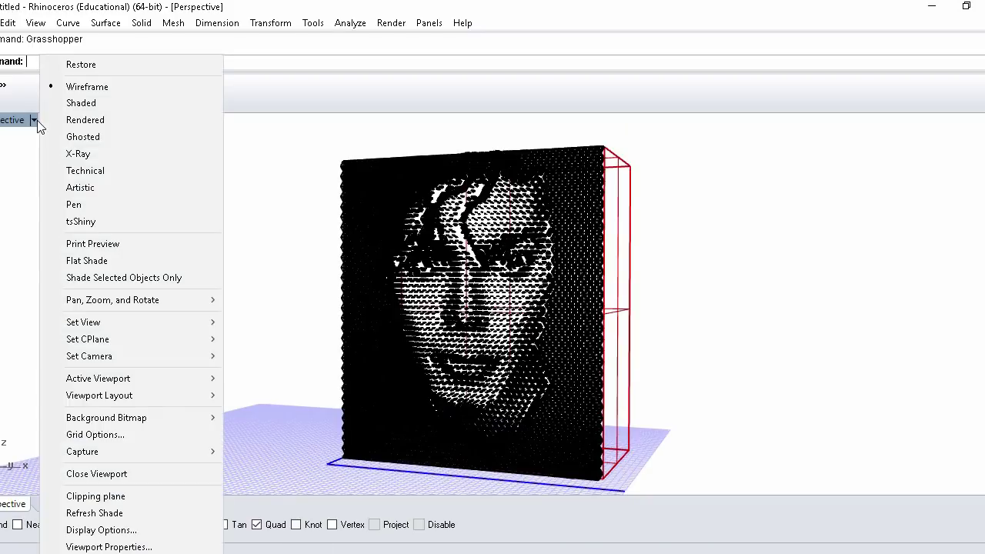
click(85, 120)
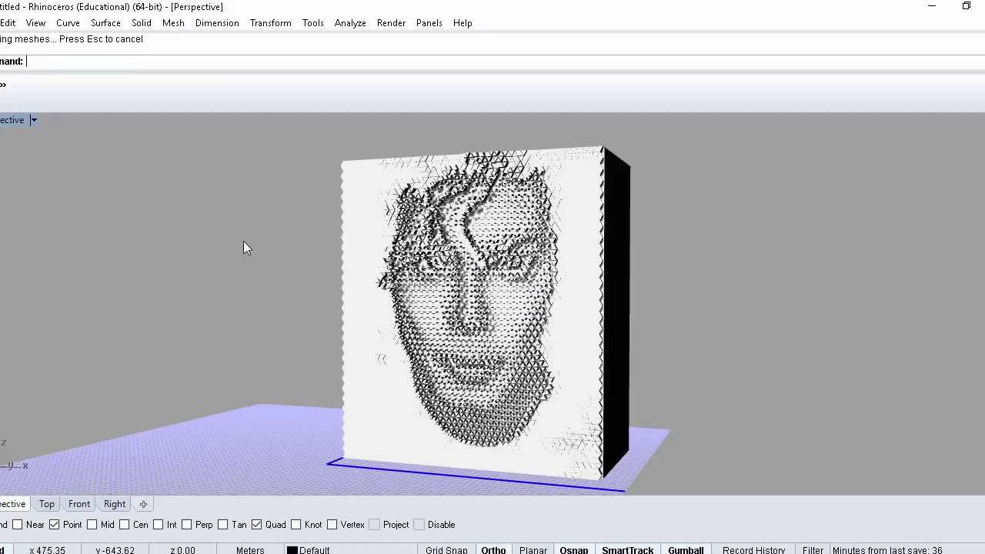
mouse_move(307, 266)
right_down()
mouse_move(406, 263)
mouse_move(433, 176)
mouse_move(462, 220)
mouse_move(508, 220)
mouse_move(259, 279)
mouse_move(618, 304)
right_up()
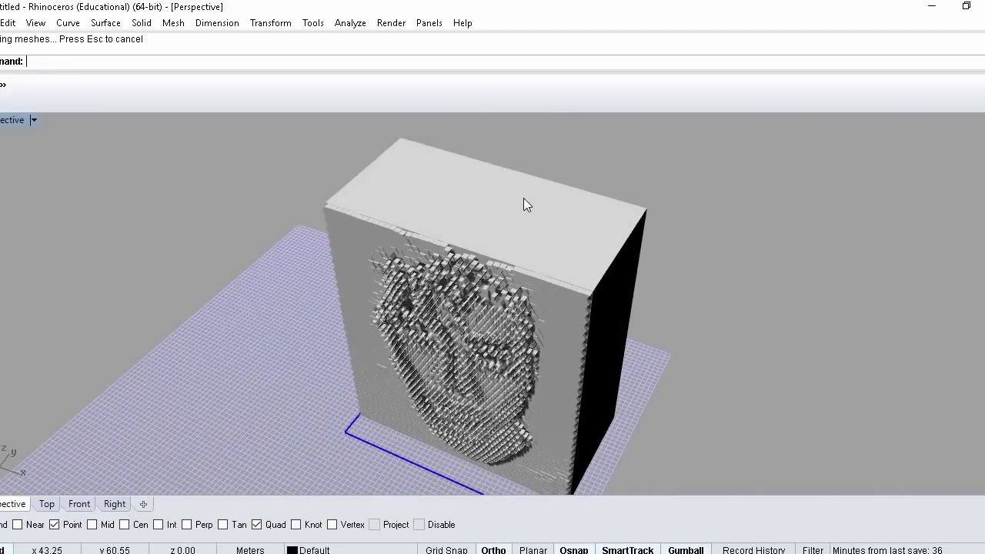
right_drag(527, 205, 494, 218)
right_drag(459, 290, 597, 294)
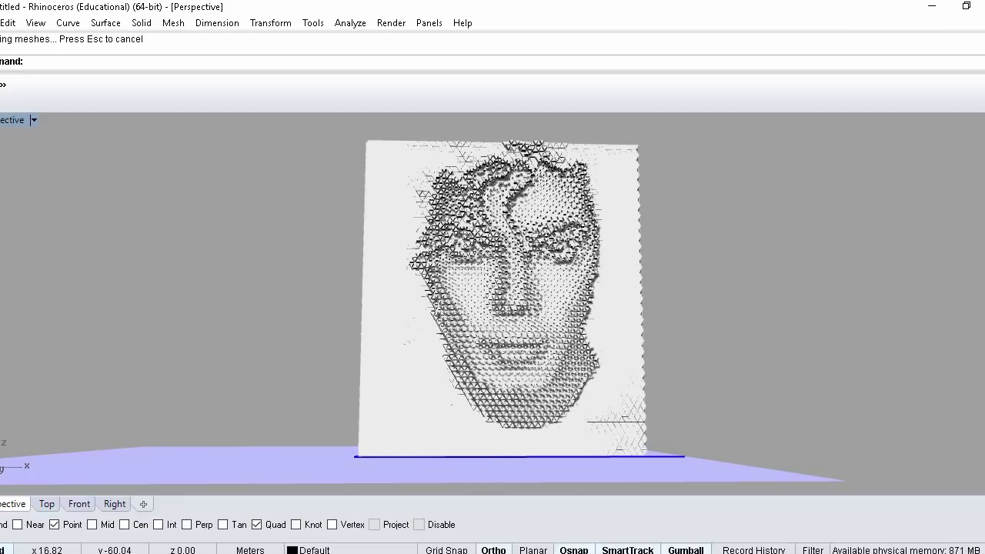